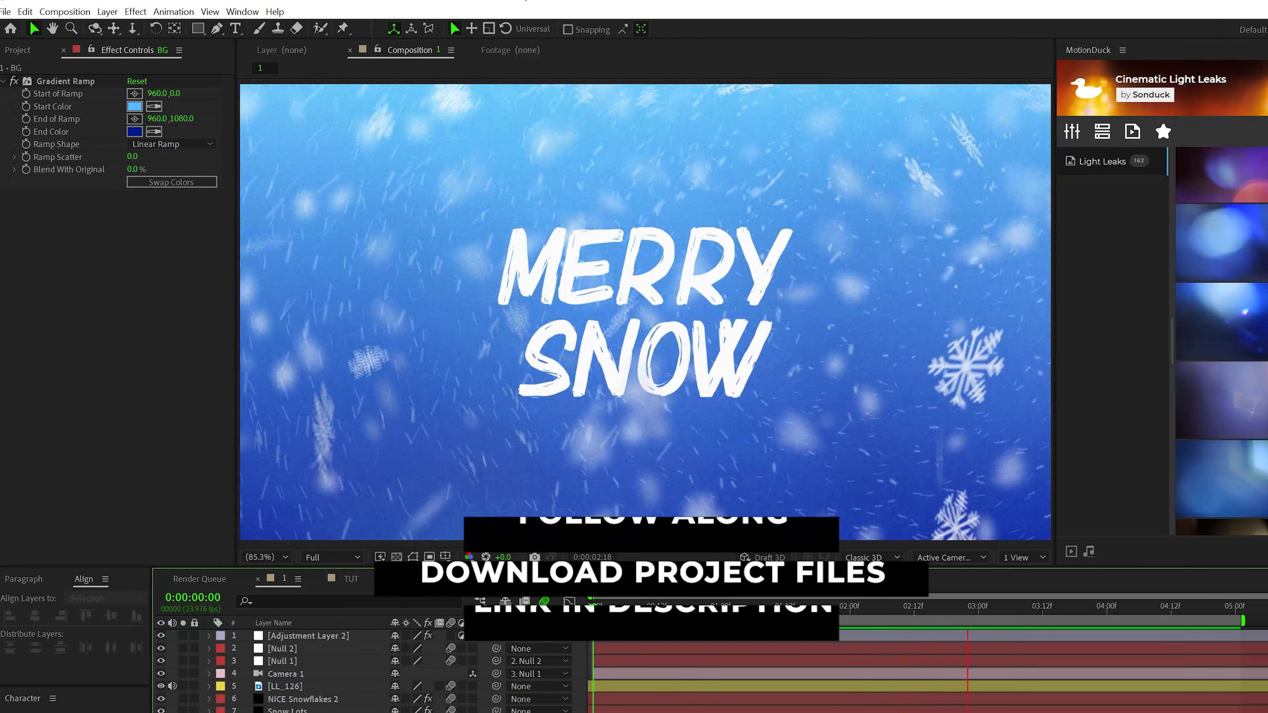
Switch to the TUT composition and fit the preview to the viewer
click(330, 579)
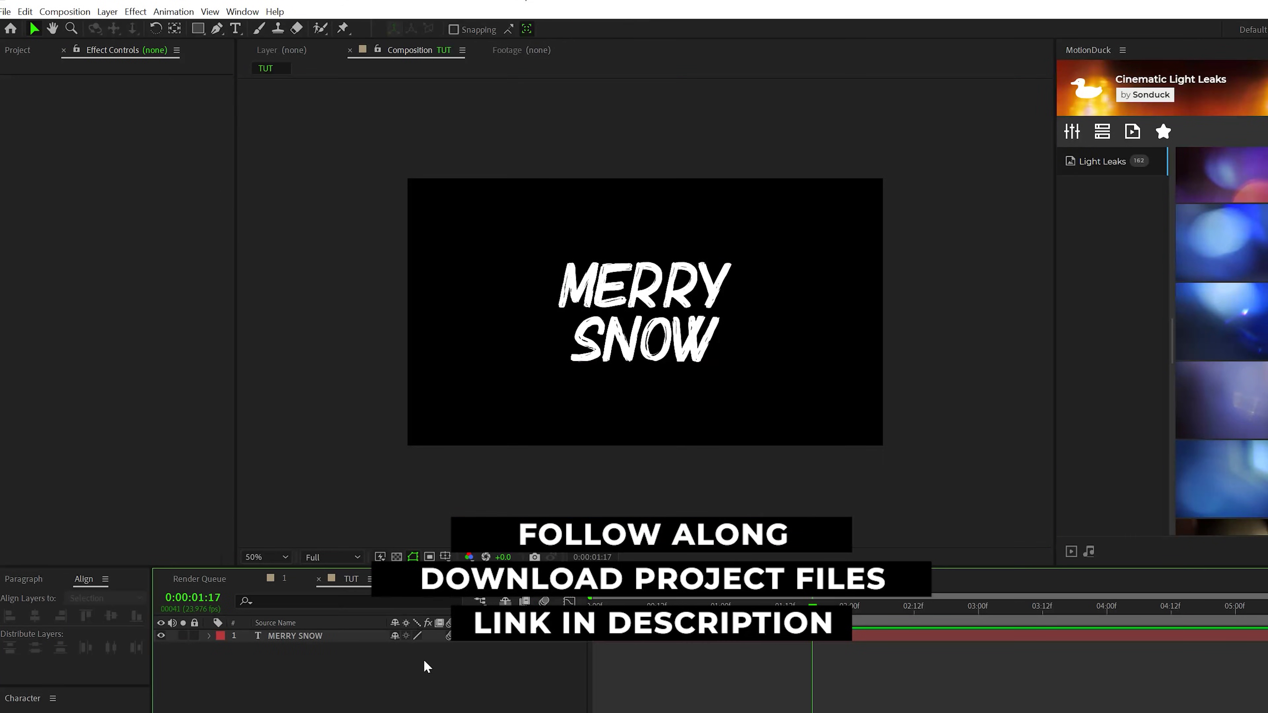
click(266, 557)
click(272, 569)
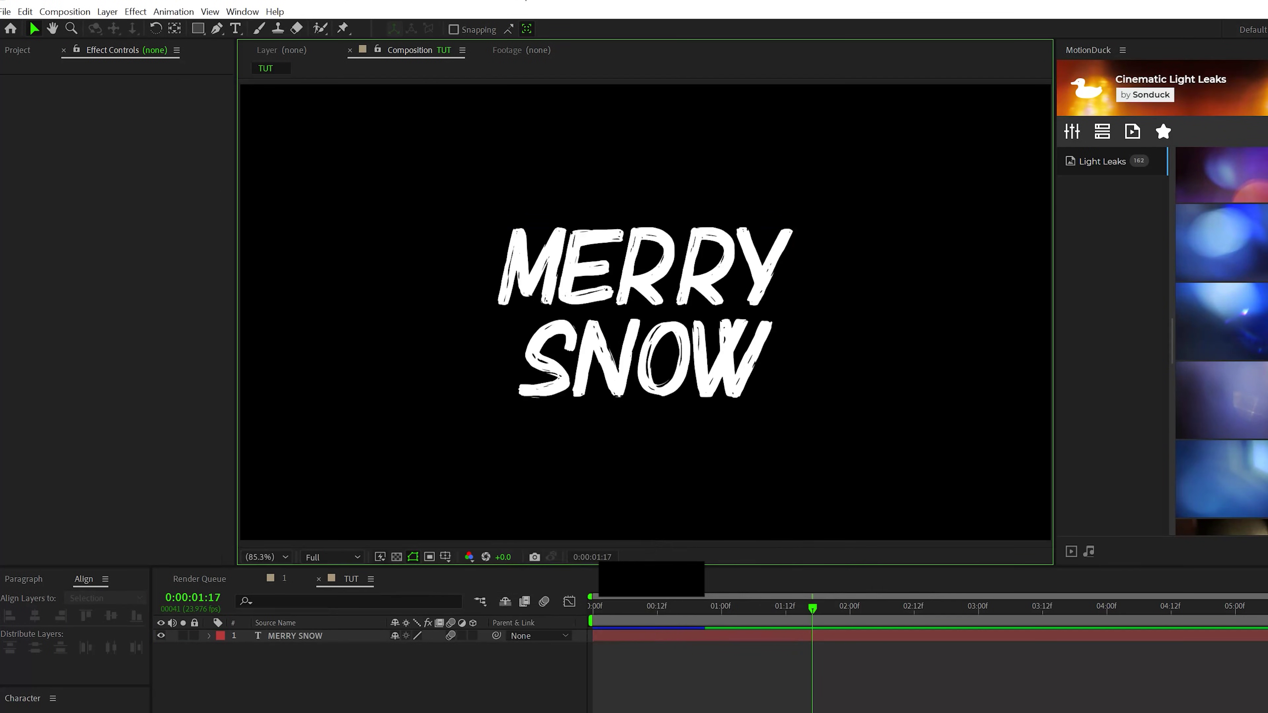
Add a solid layer named BG and apply a Gradient Ramp to it
click(107, 11)
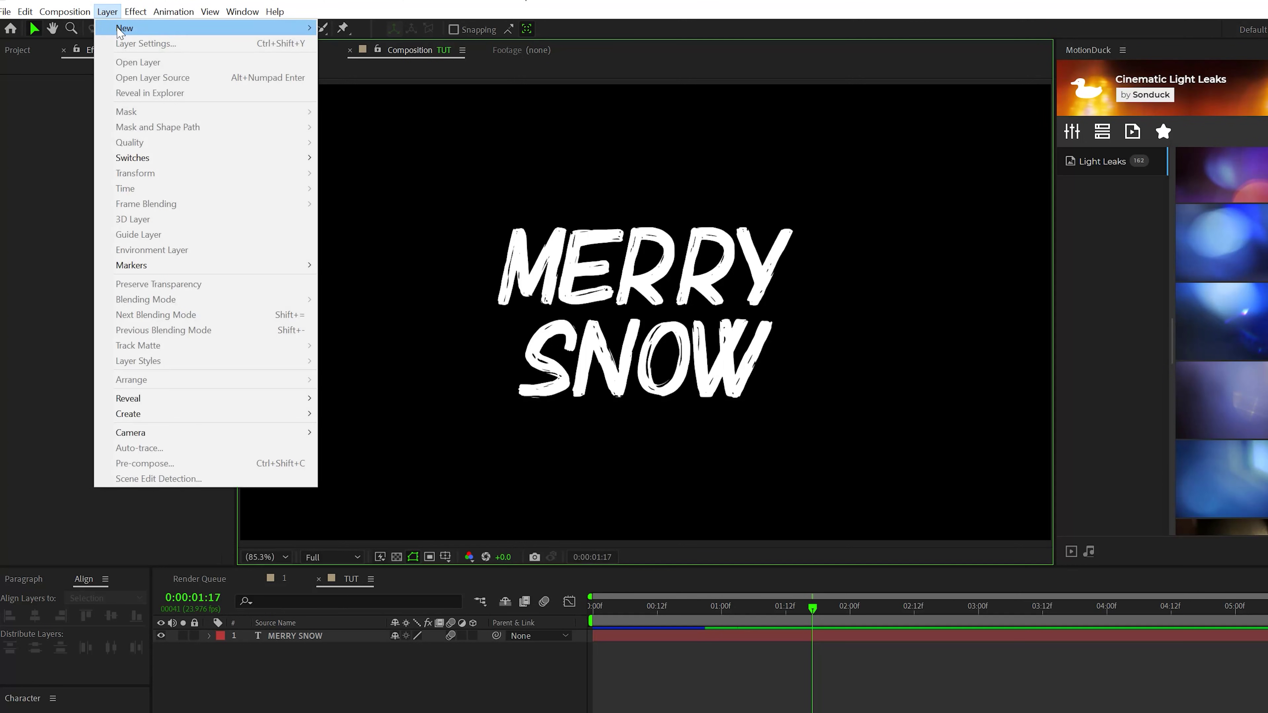
mouse_move(122, 30)
click(407, 48)
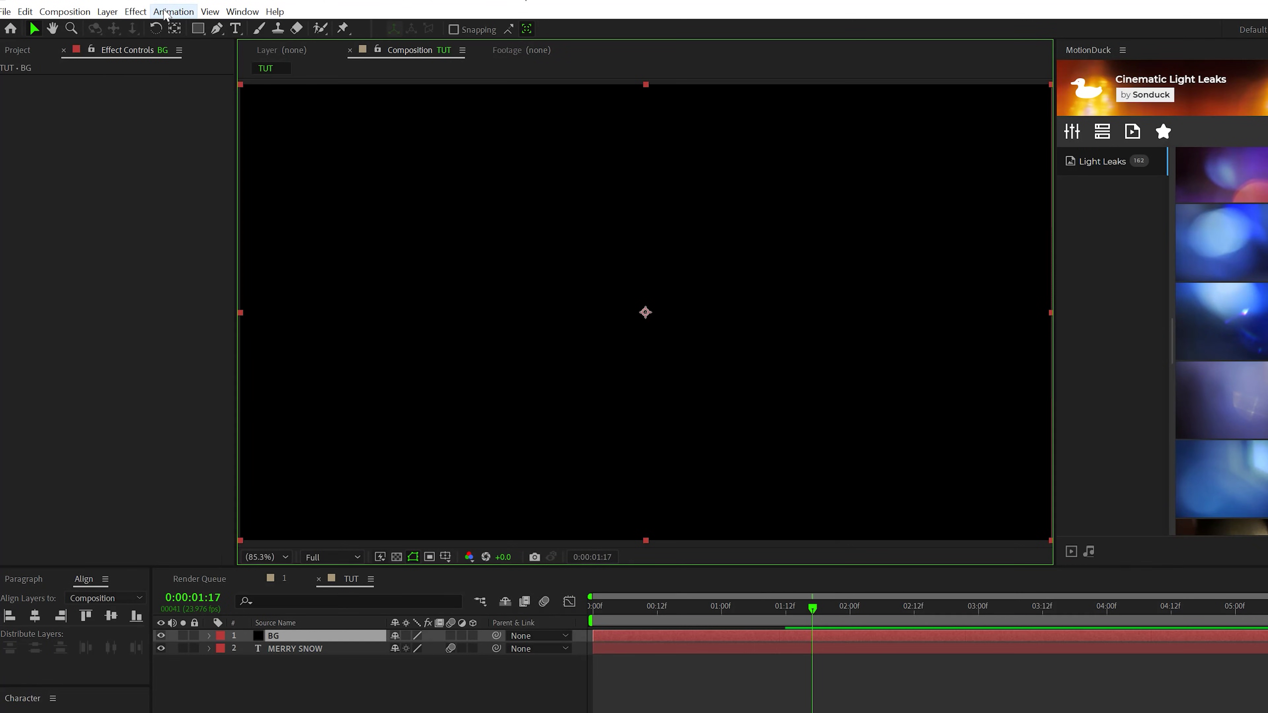
click(135, 12)
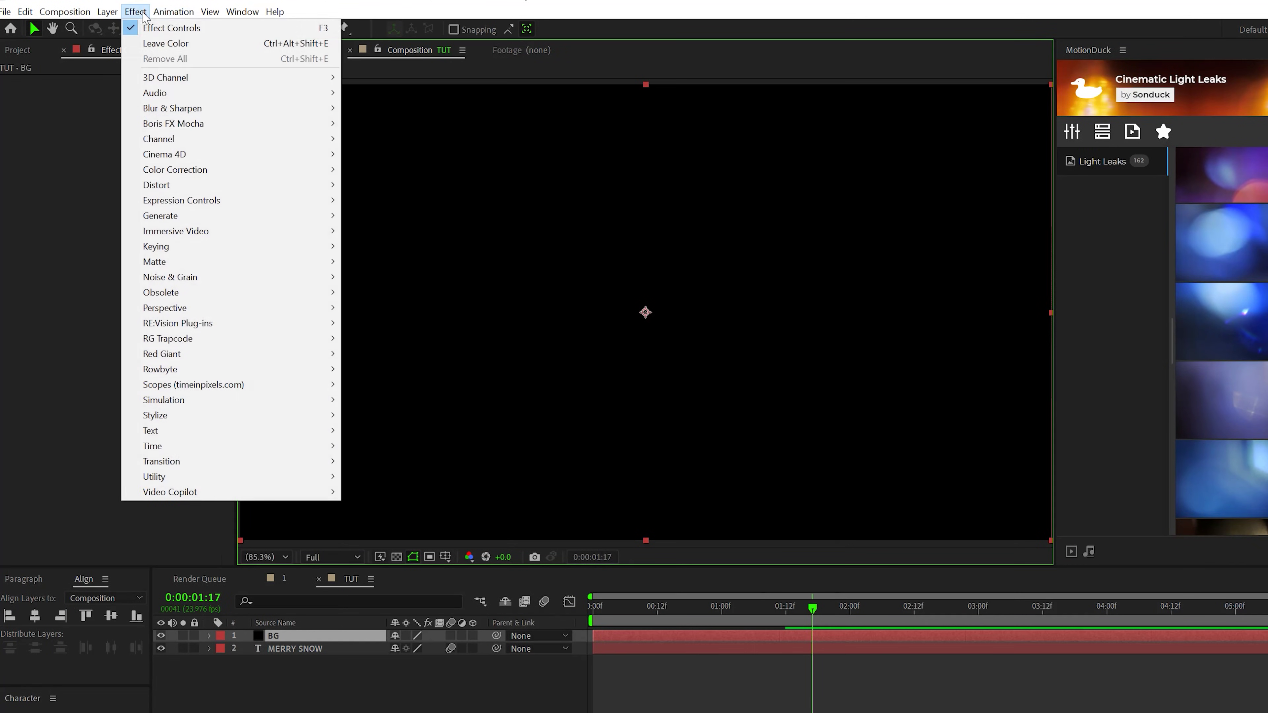
mouse_move(181, 220)
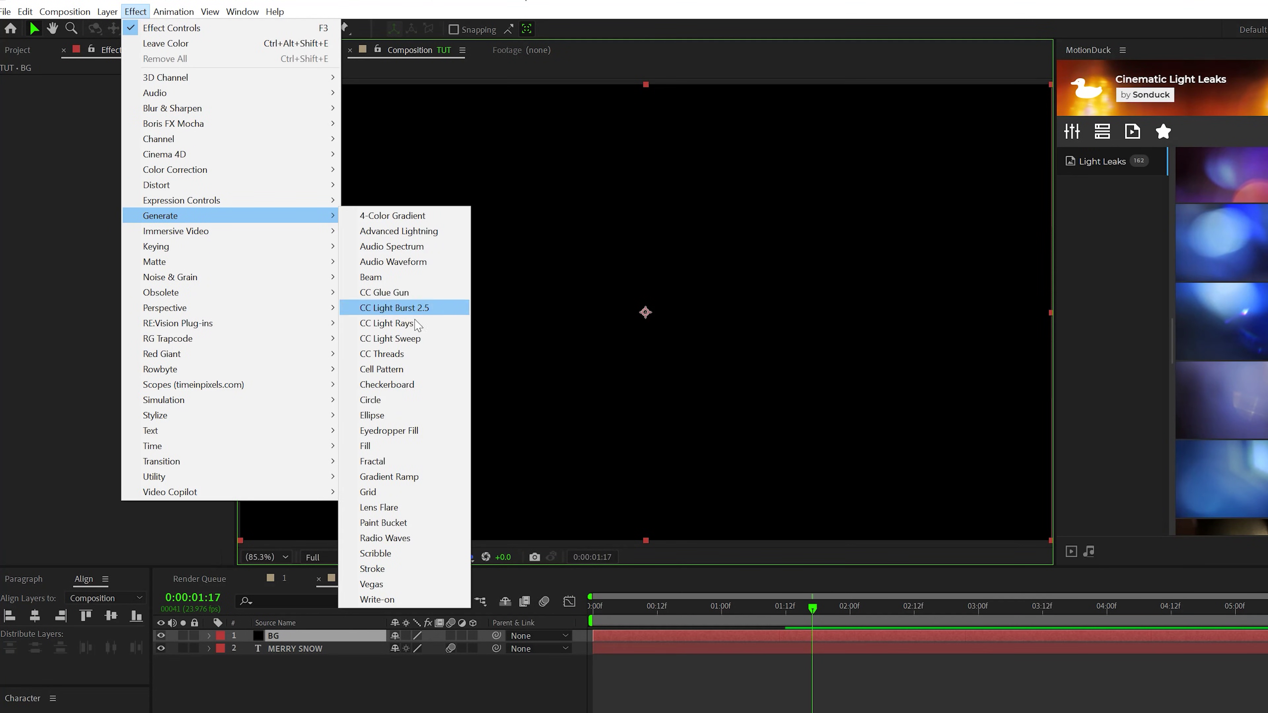
click(378, 483)
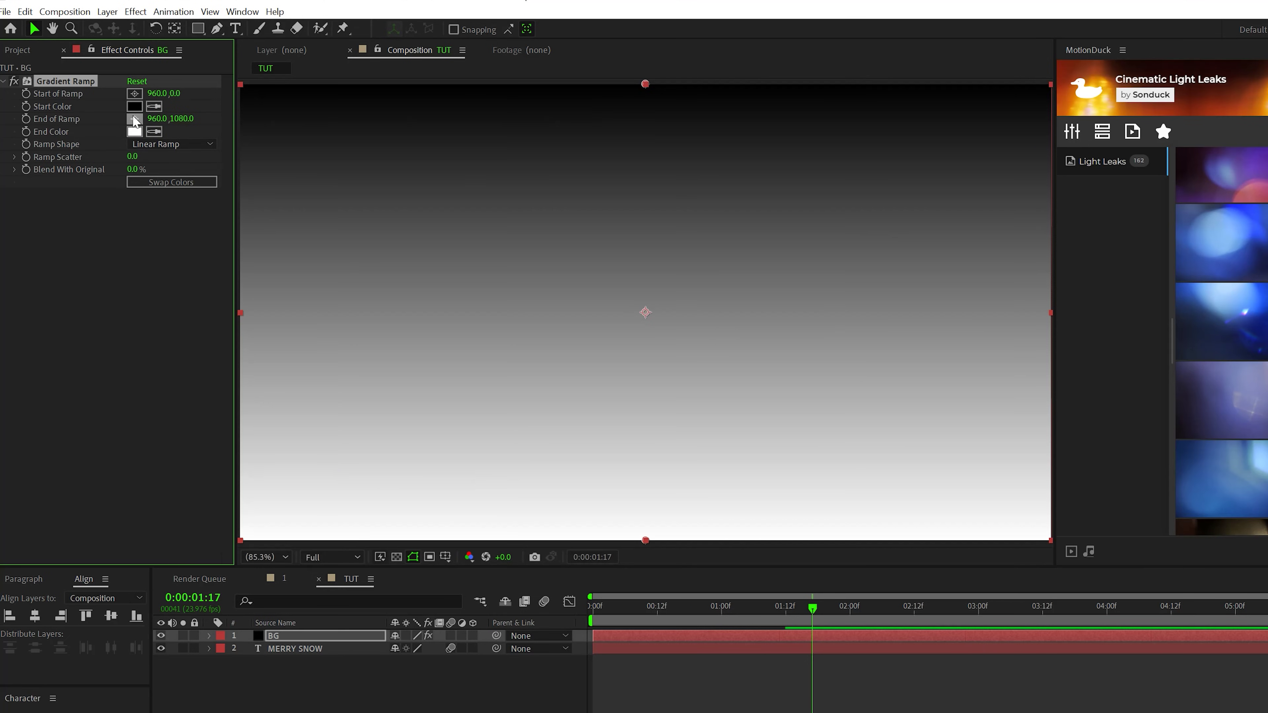
Set the Gradient Ramp start colour to light blue and the end colour to dark blue 002572
click(135, 106)
click(257, 379)
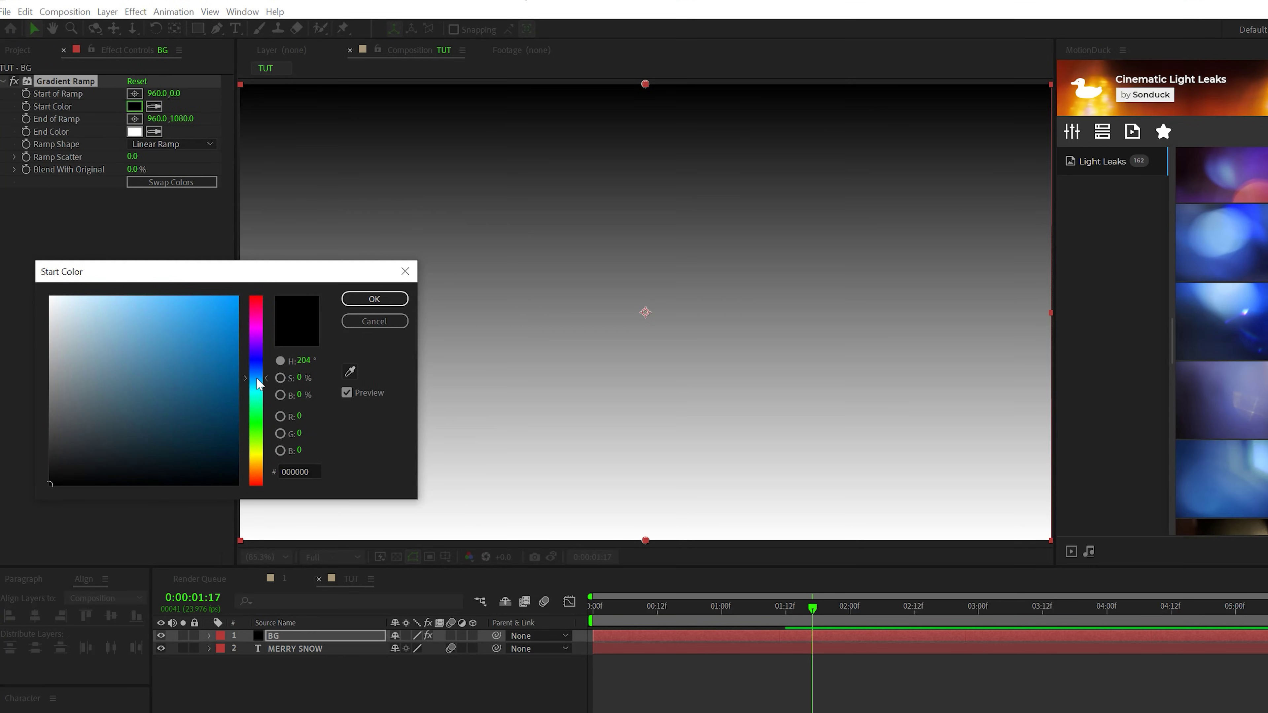
drag(203, 355, 165, 295)
key(Return)
click(134, 131)
click(257, 369)
drag(232, 368, 238, 391)
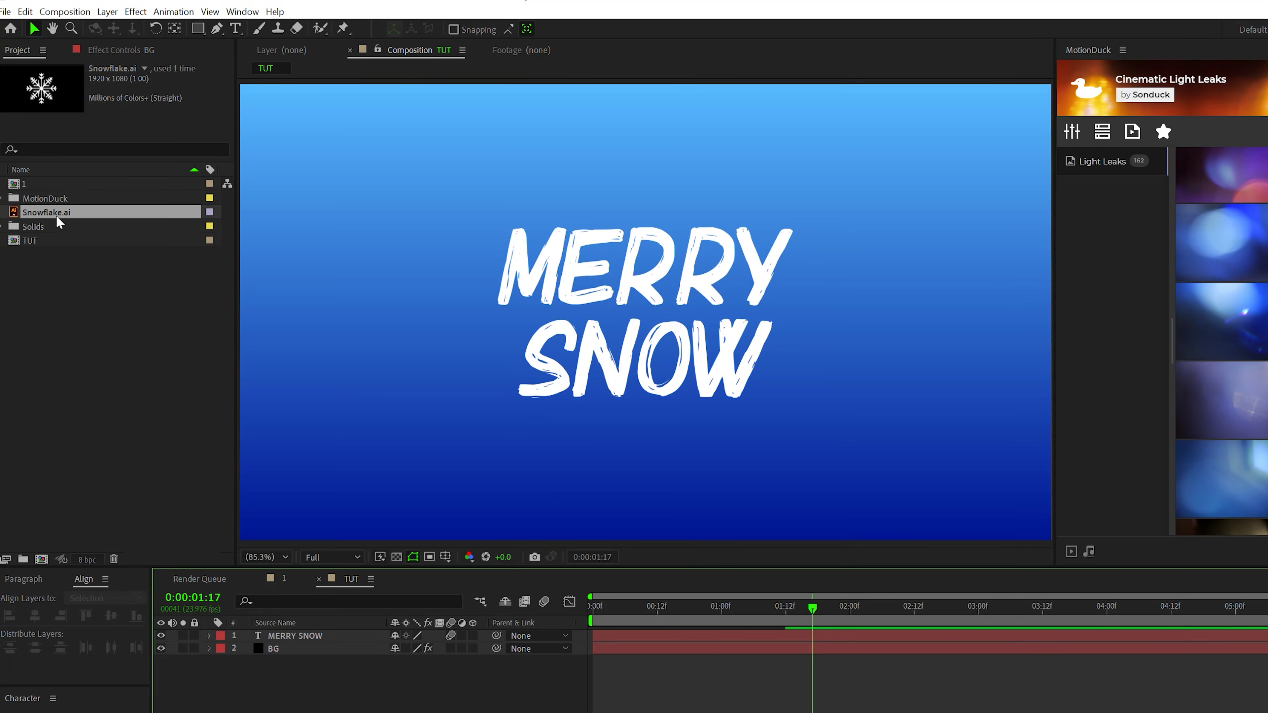
Place Snowflake.ai into the TUT composition and hide the MERRY SNOW title layer
drag(57, 216, 263, 637)
click(161, 648)
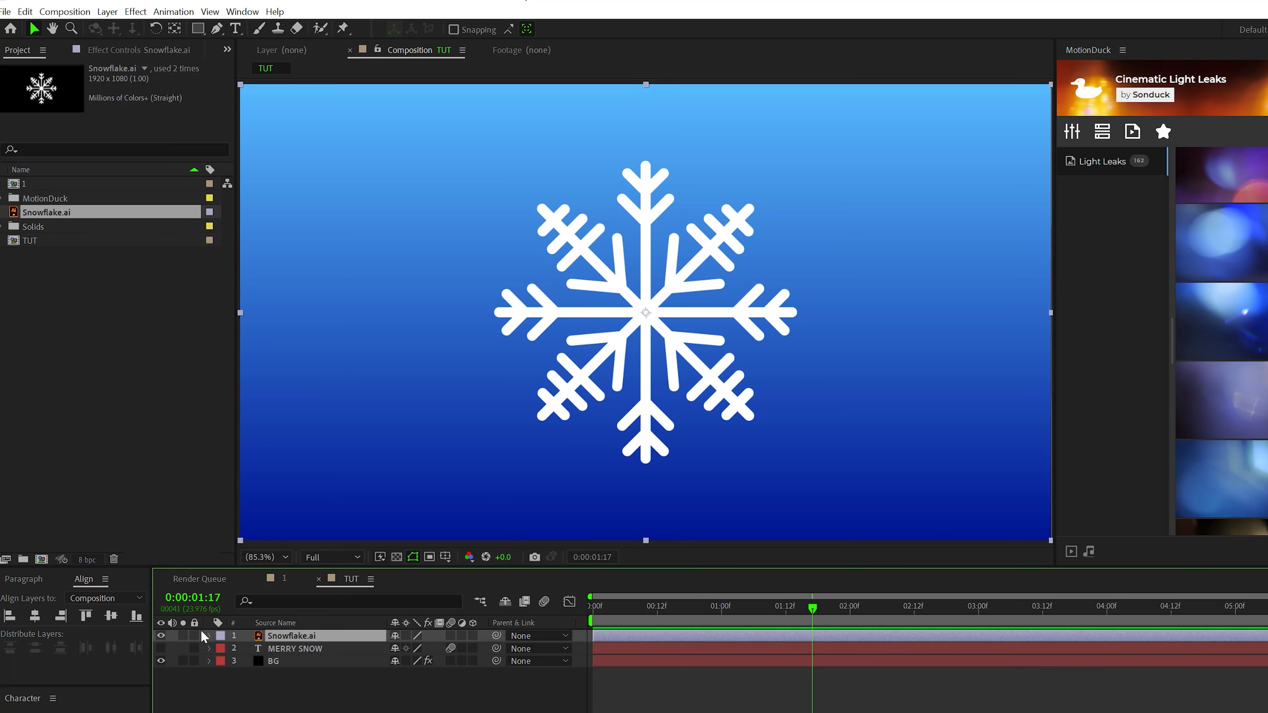
Hide the snowflake layer and create a new solid named Graphic Snow
click(161, 636)
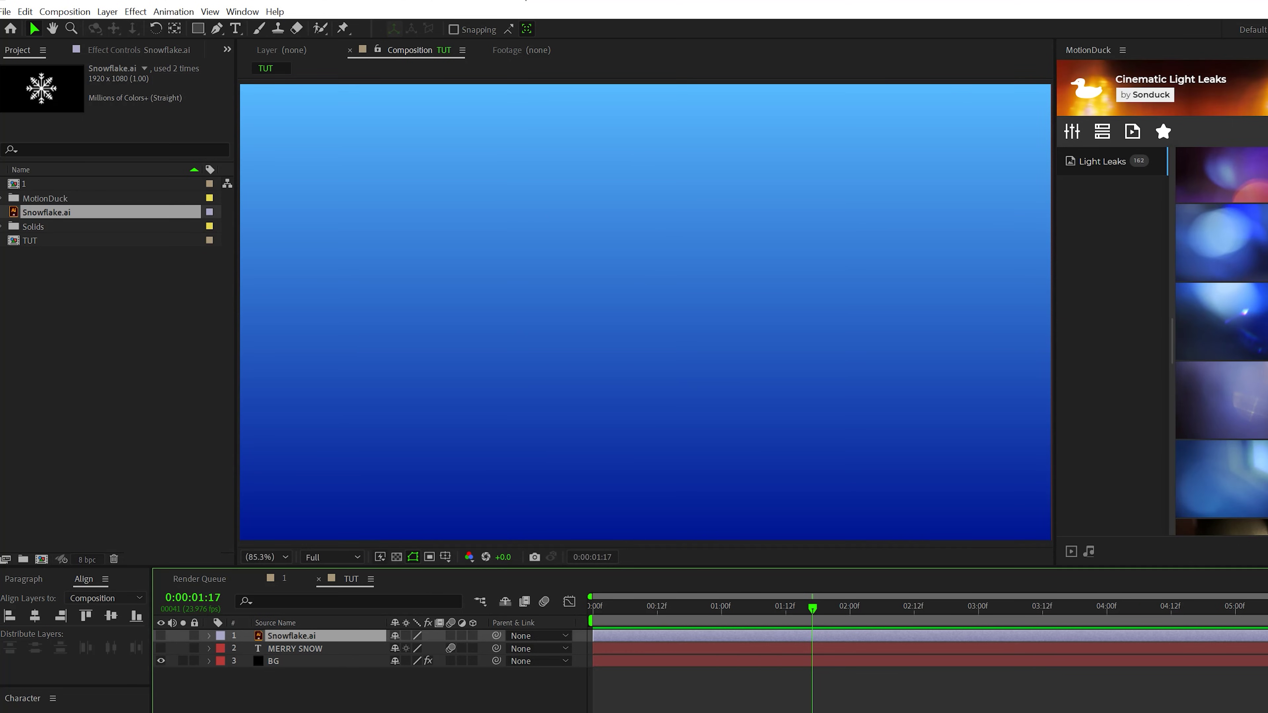
key(ctrl+shift+a)
click(107, 11)
mouse_move(122, 29)
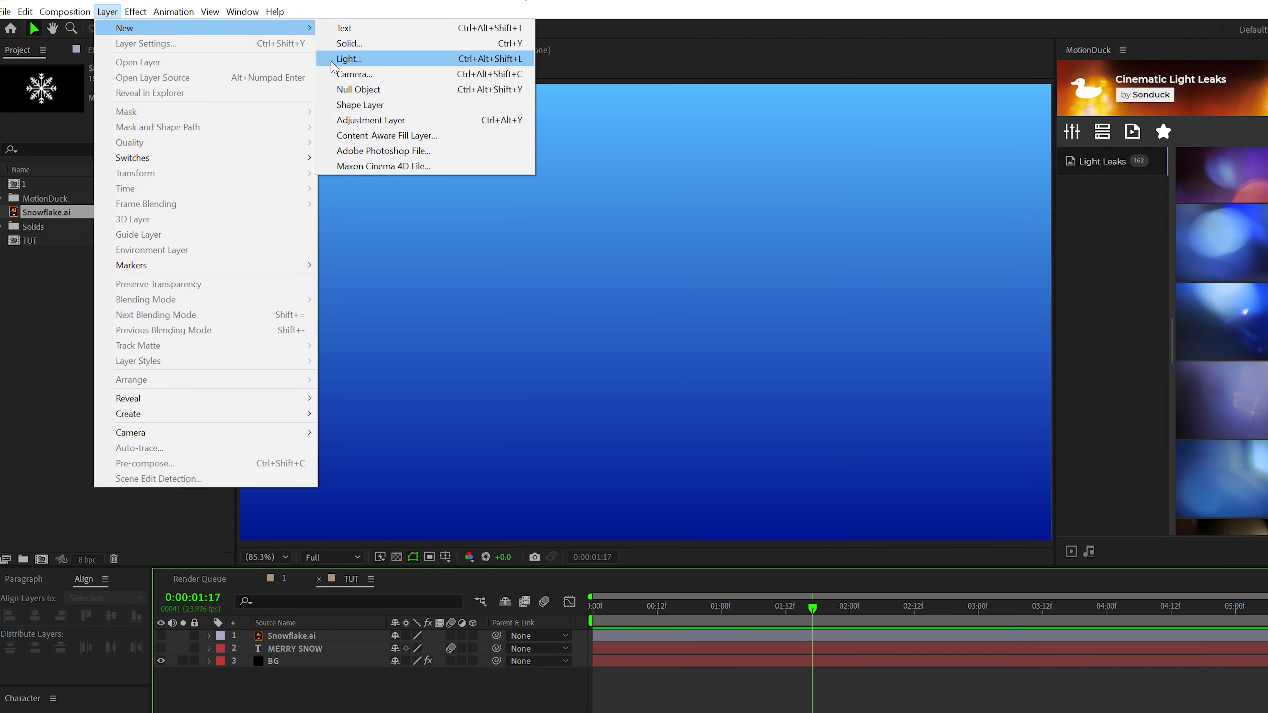
click(347, 43)
text(Graphic Snow 1)
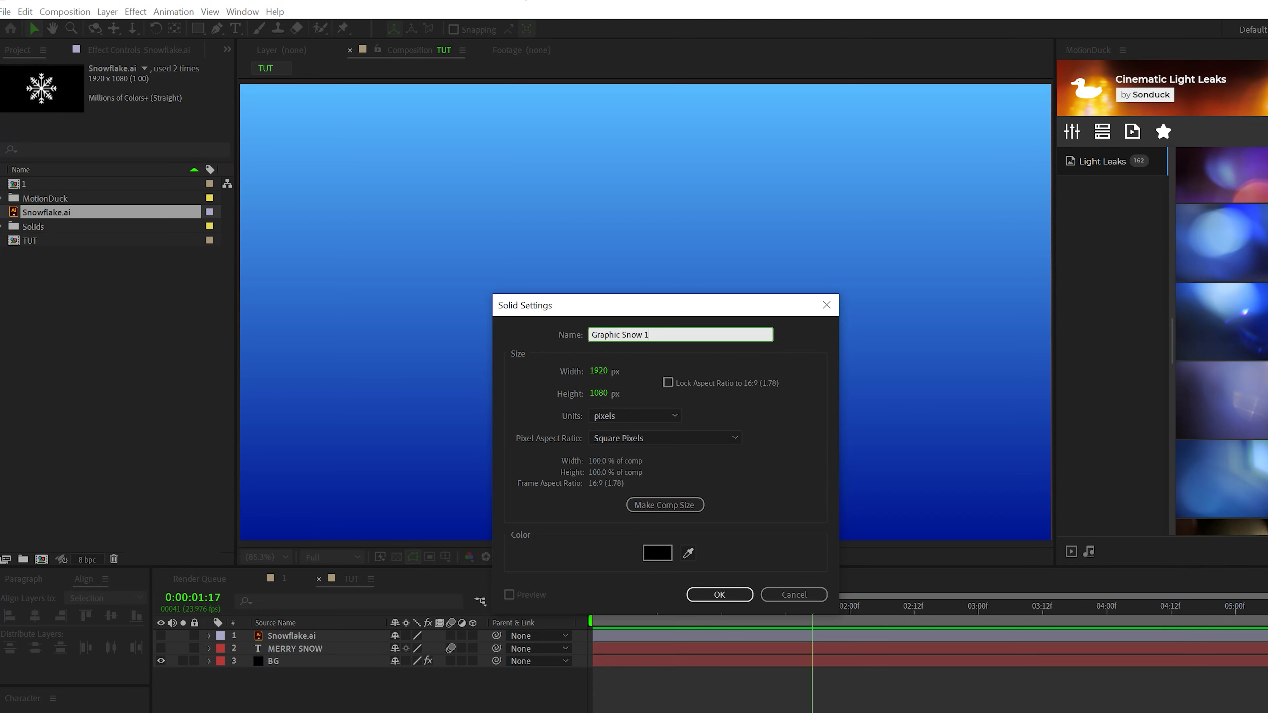
key(Return)
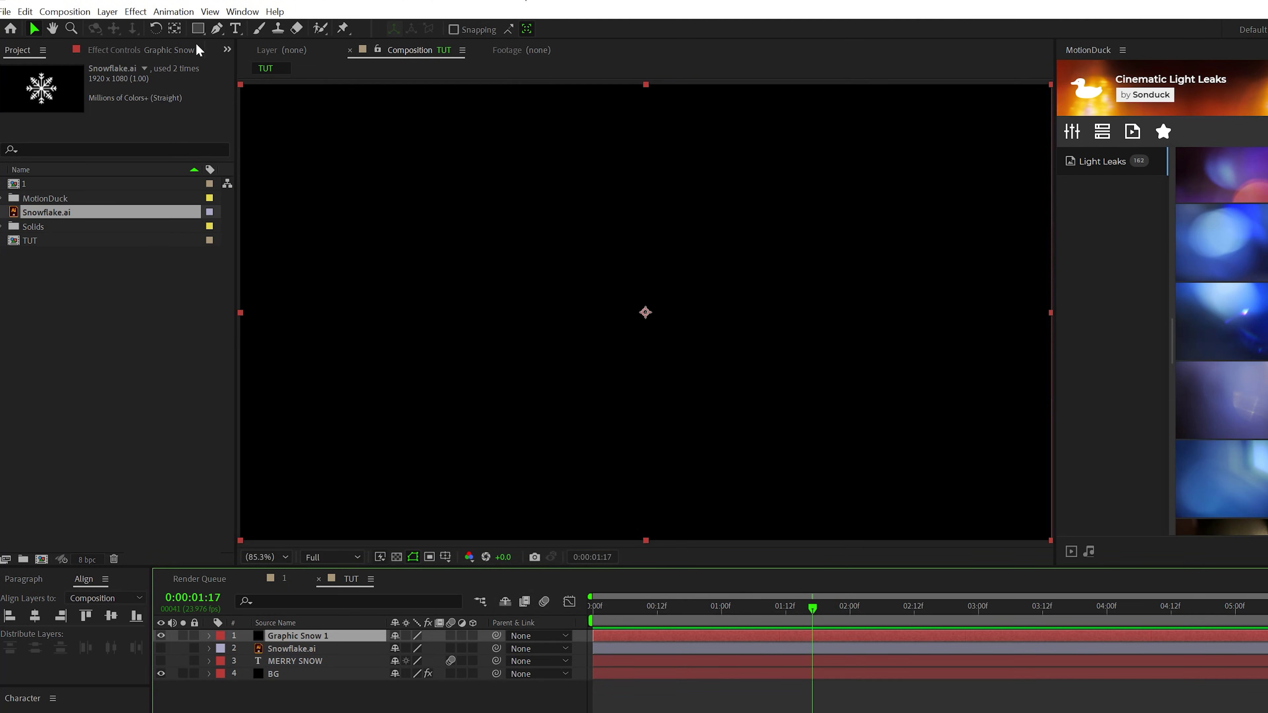
Apply CC Particle World with Textured TriPolygon particles textured by Snowflake.ai
click(135, 11)
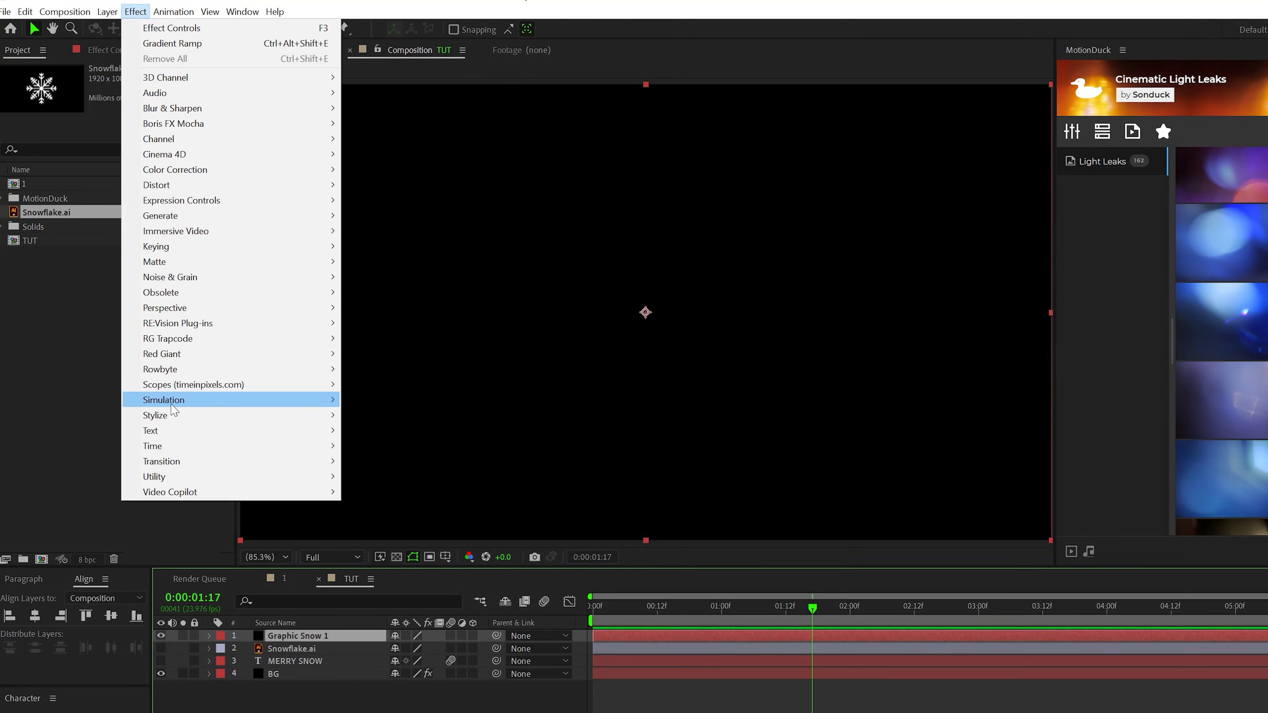
mouse_move(199, 400)
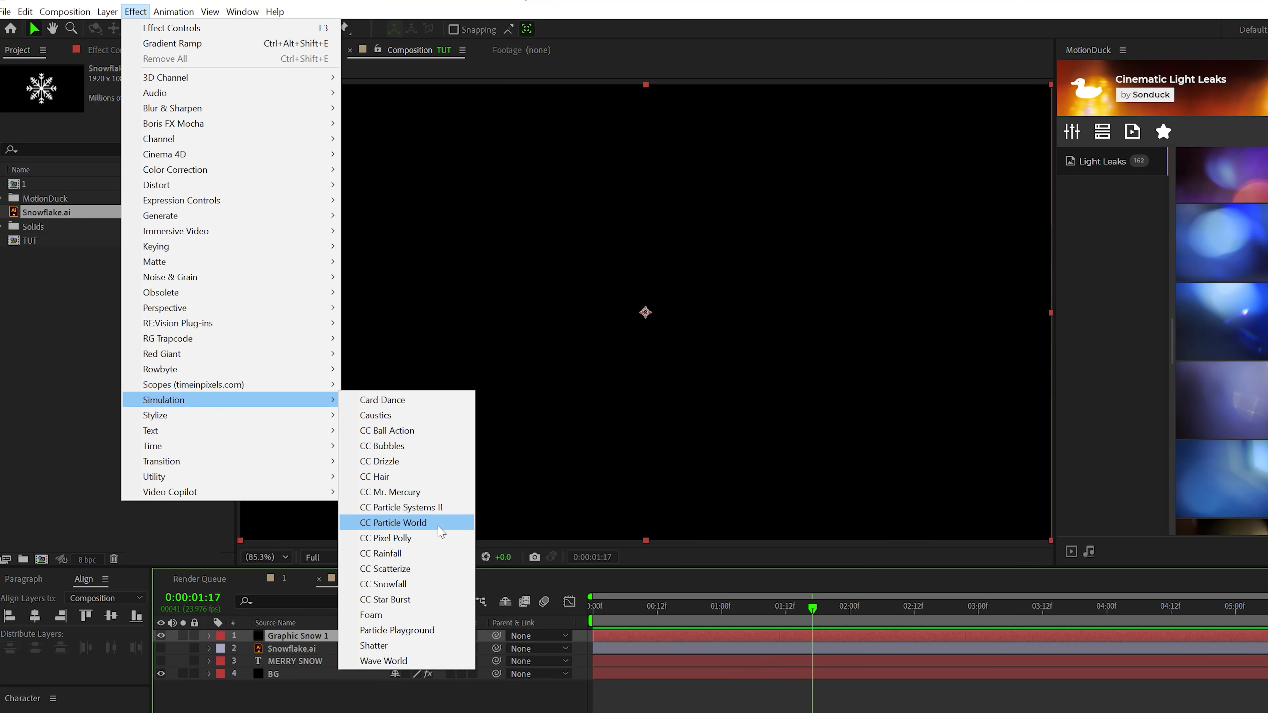
click(422, 522)
click(134, 172)
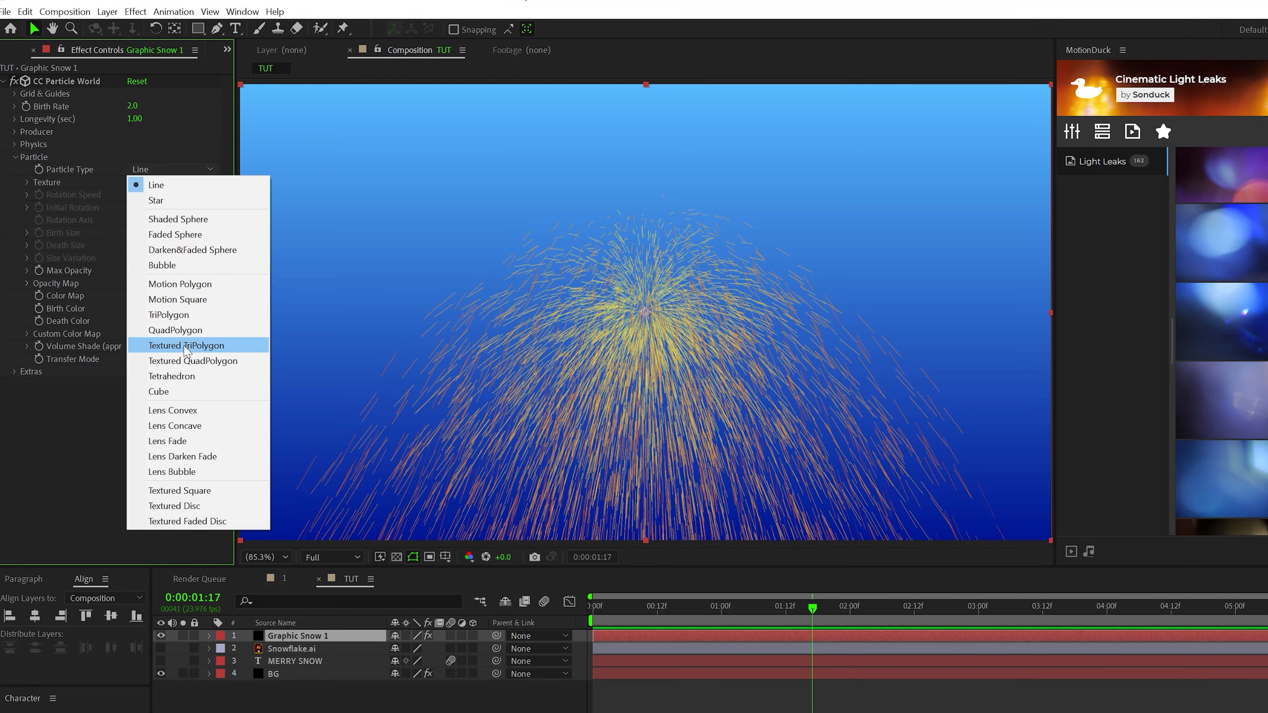
click(186, 349)
click(148, 194)
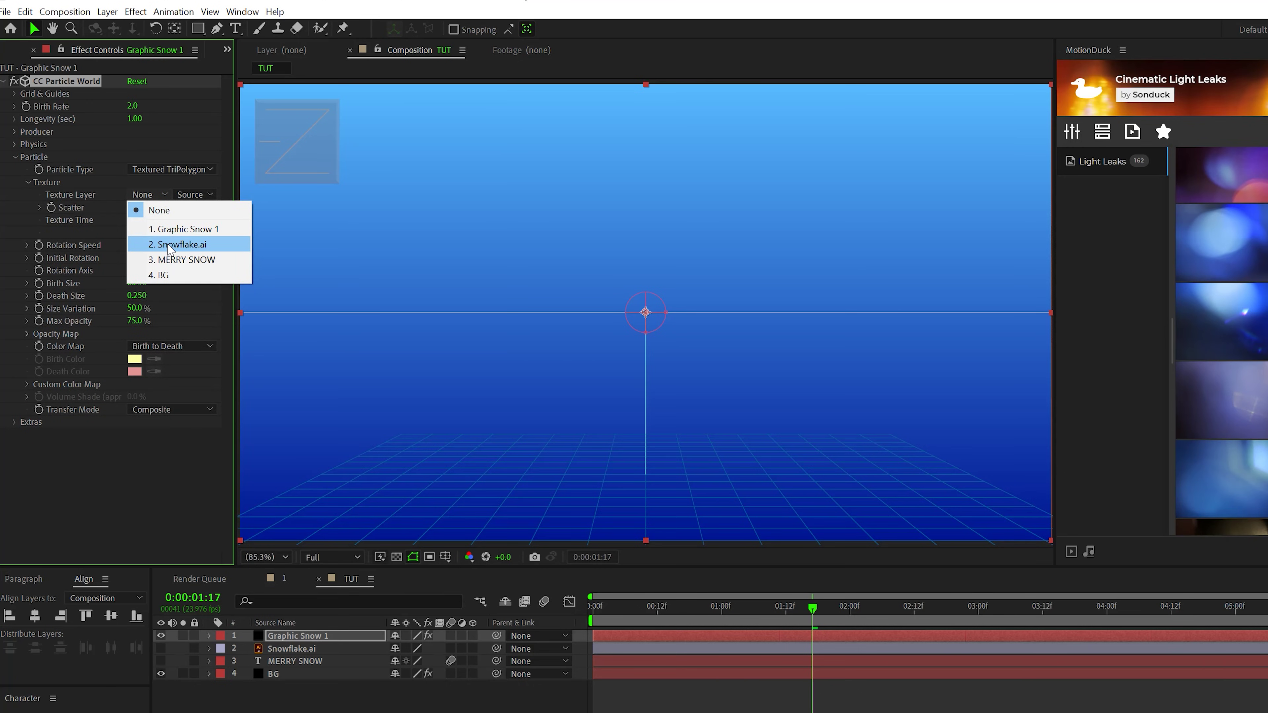
click(168, 245)
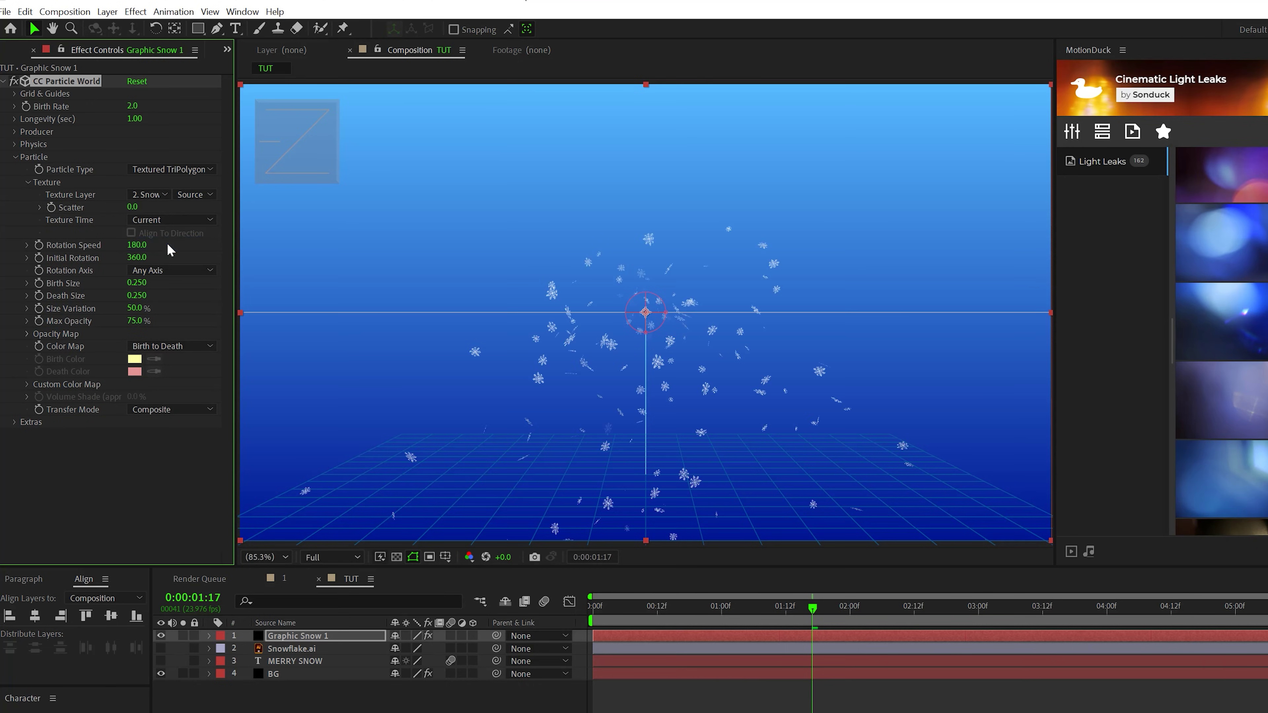
key(ctrl+shift+a)
scroll(657, 390, up, 3)
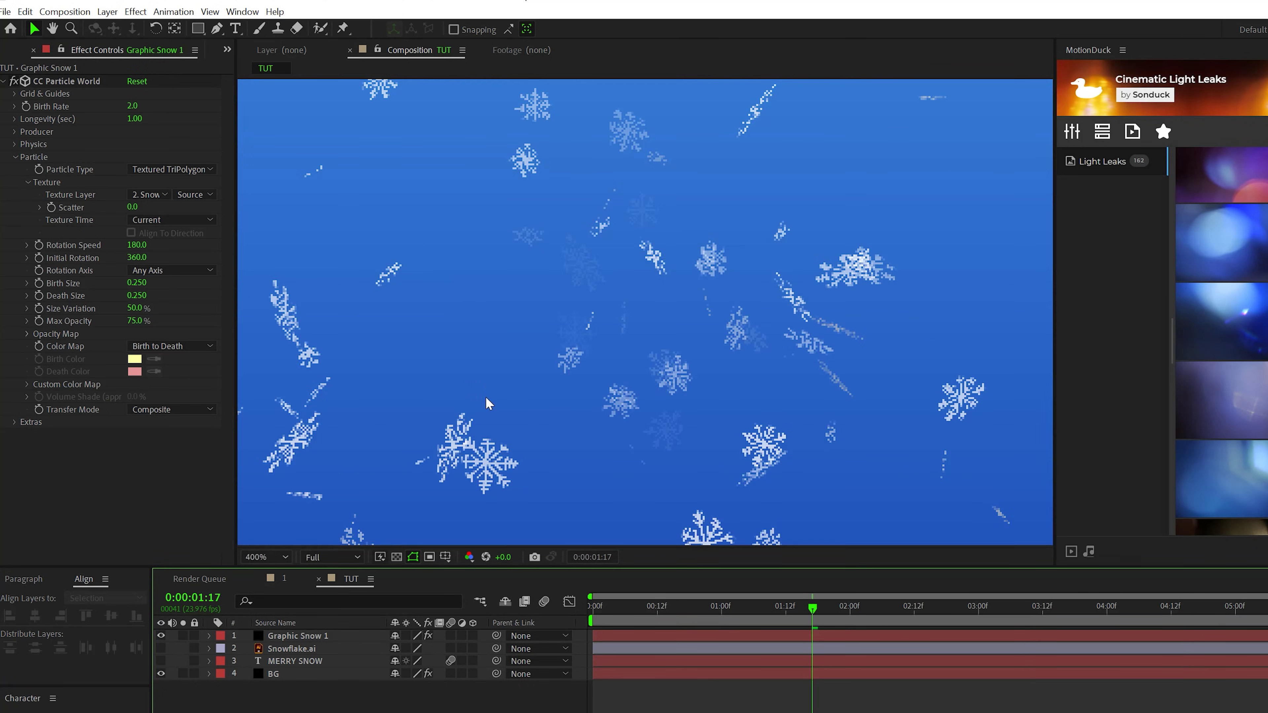
scroll(634, 416, down, 2)
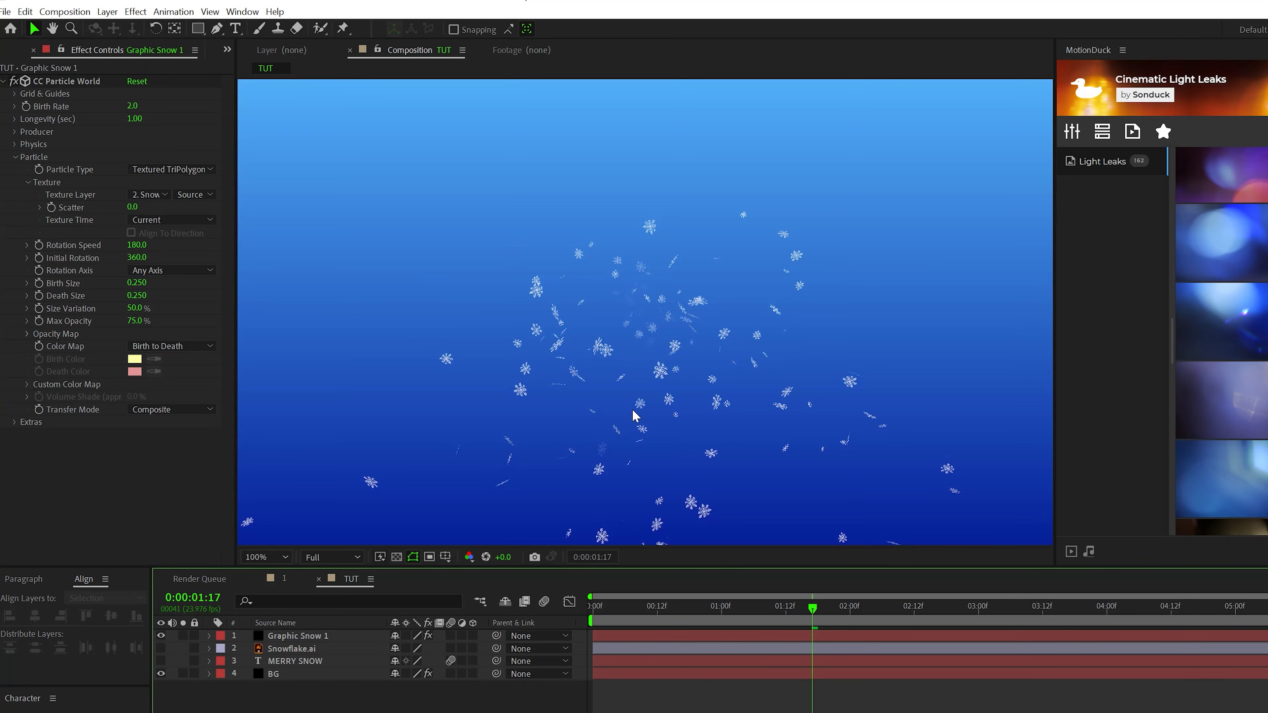
Set Birth/Death Size 1.0, Max Opacity 100%, Birth Rate 0.1 and Longevity 10
click(352, 634)
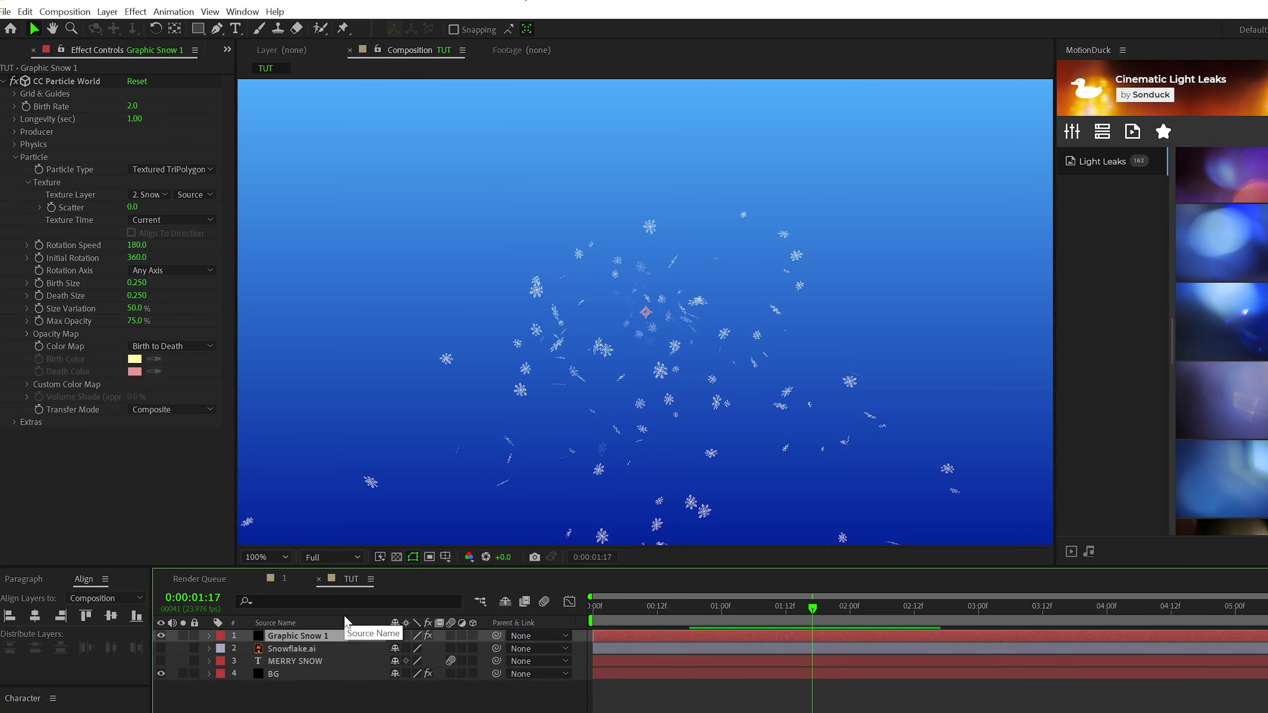
click(134, 283)
text(1)
key(Tab)
text(1)
key(Return)
drag(142, 324, 230, 327)
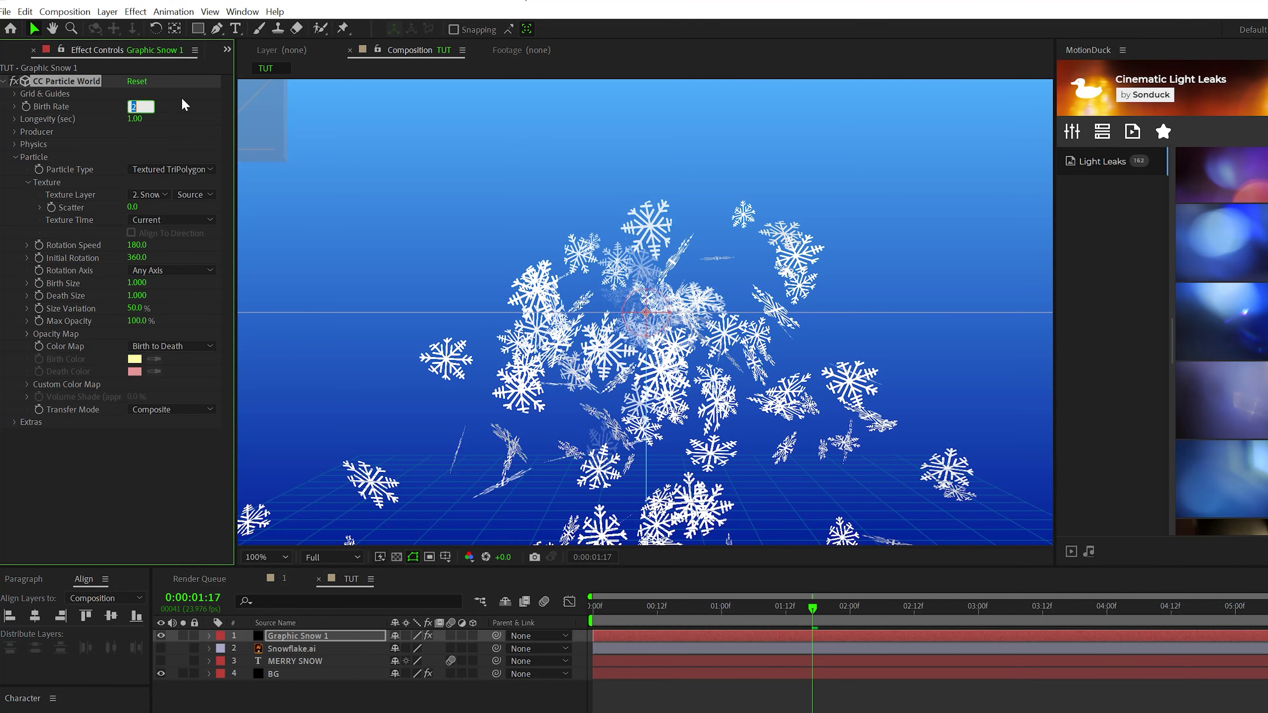
key(Return)
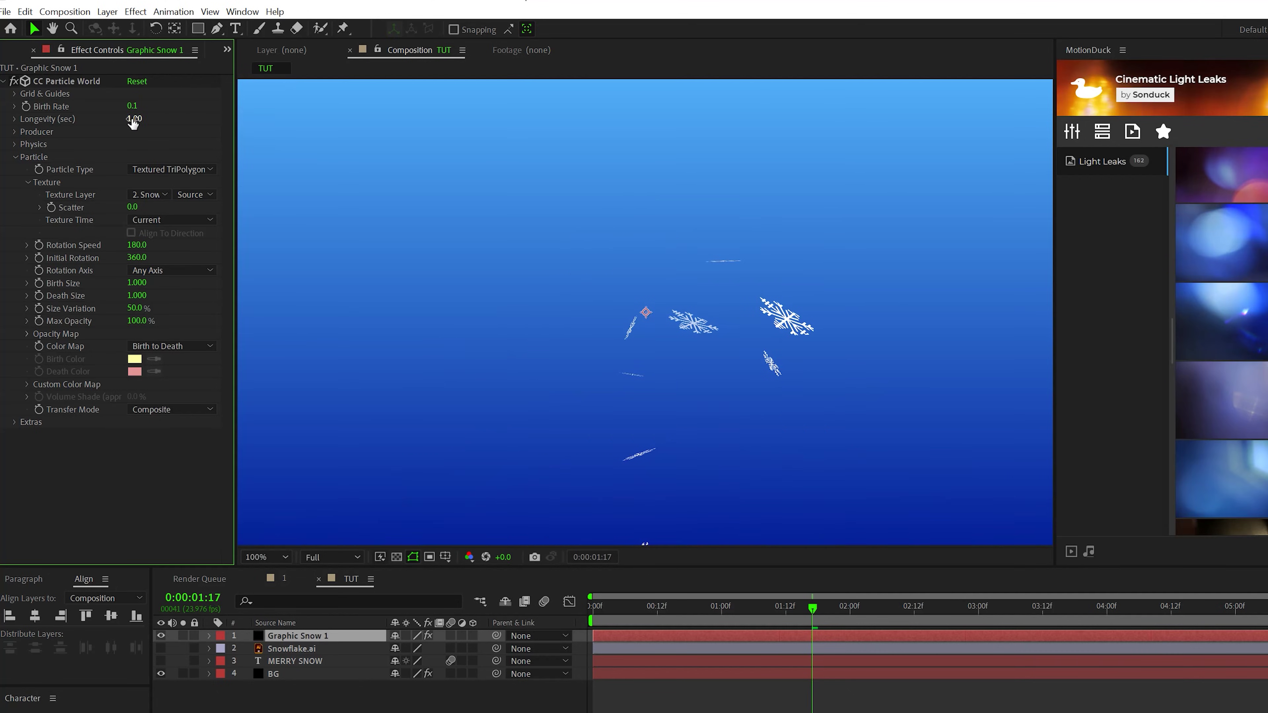
click(16, 156)
Move the producer to Position Y -0.36 with Radius X 0.665, and set the animation to Twirl
click(14, 132)
drag(134, 156, 107, 165)
key(comma)
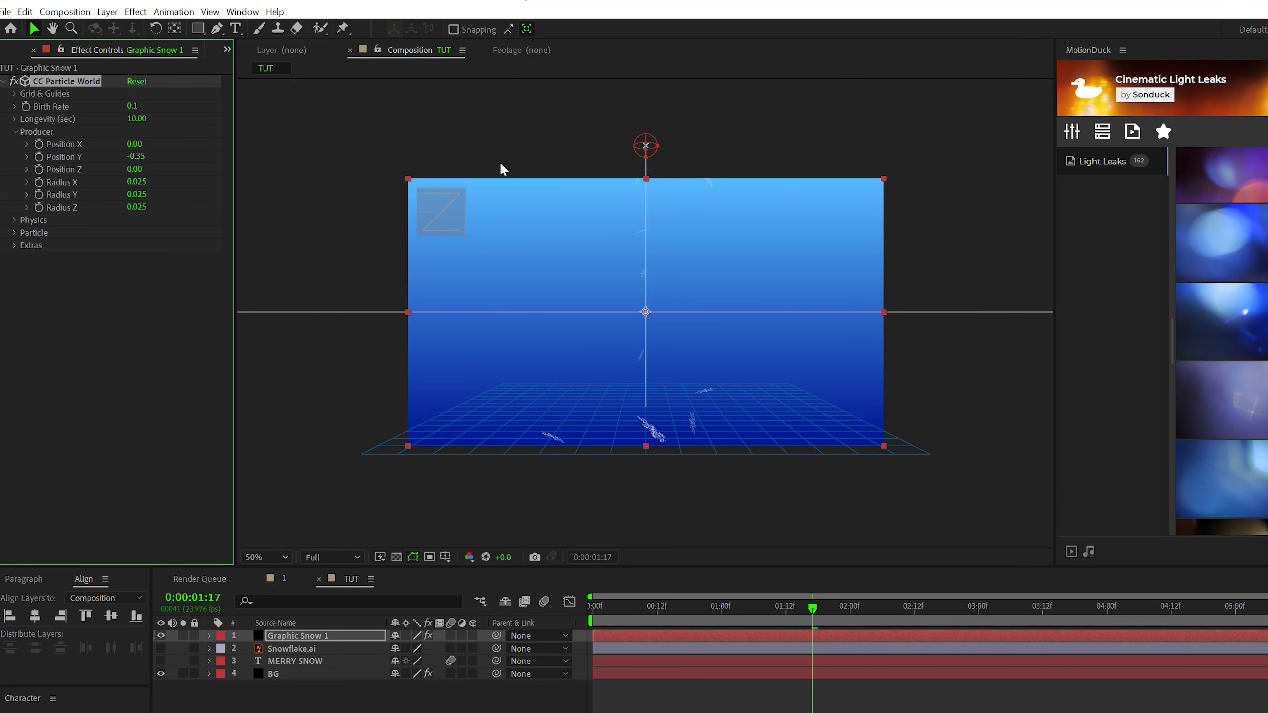
drag(141, 163, 186, 183)
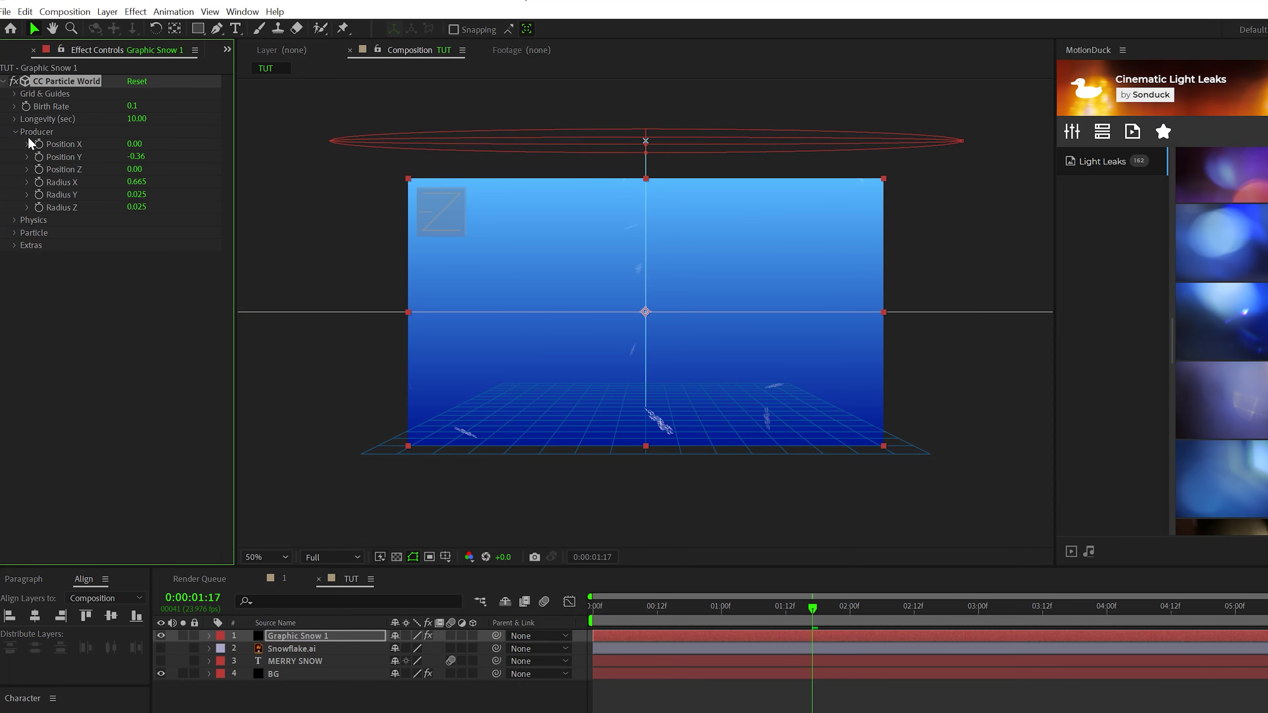
click(14, 132)
click(14, 144)
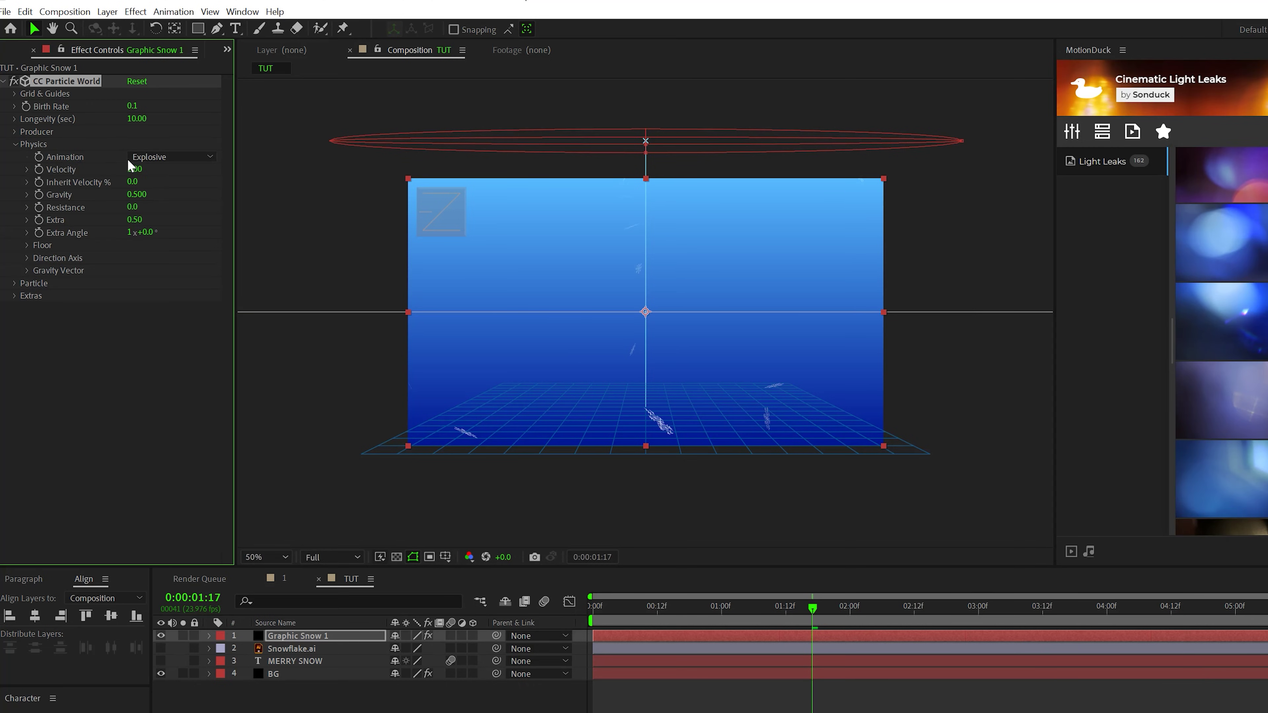
click(151, 159)
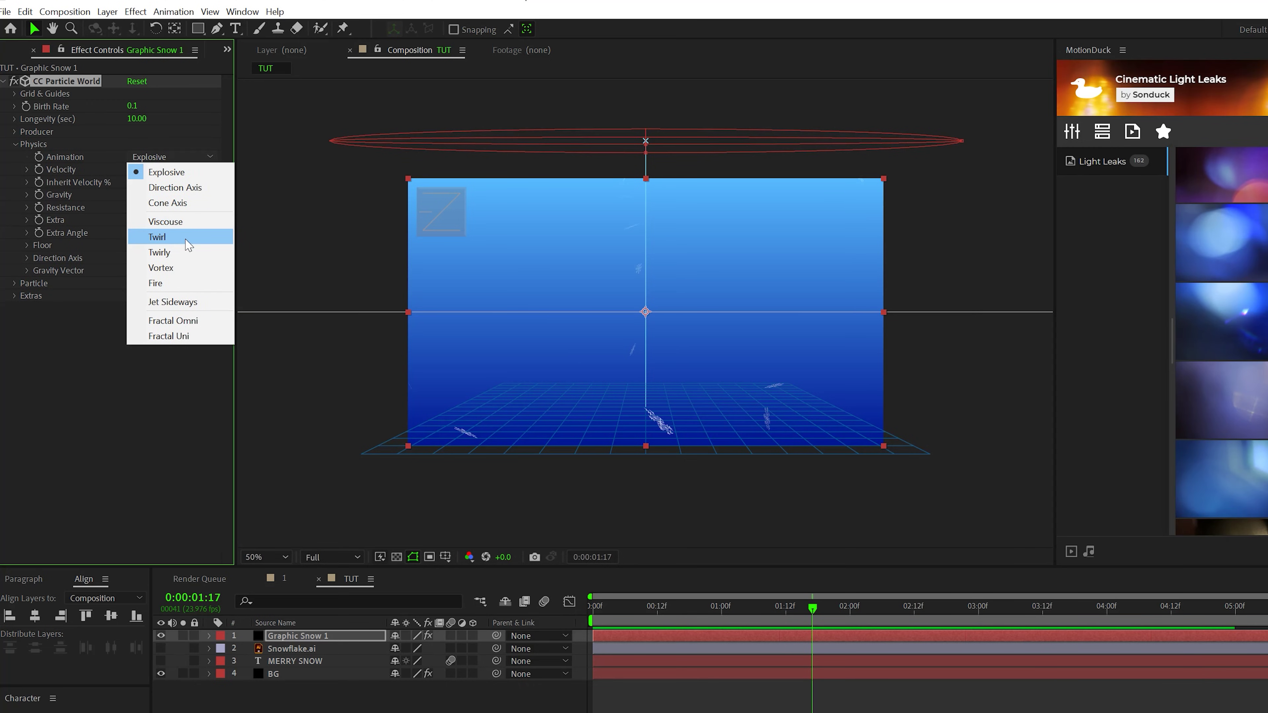
click(170, 243)
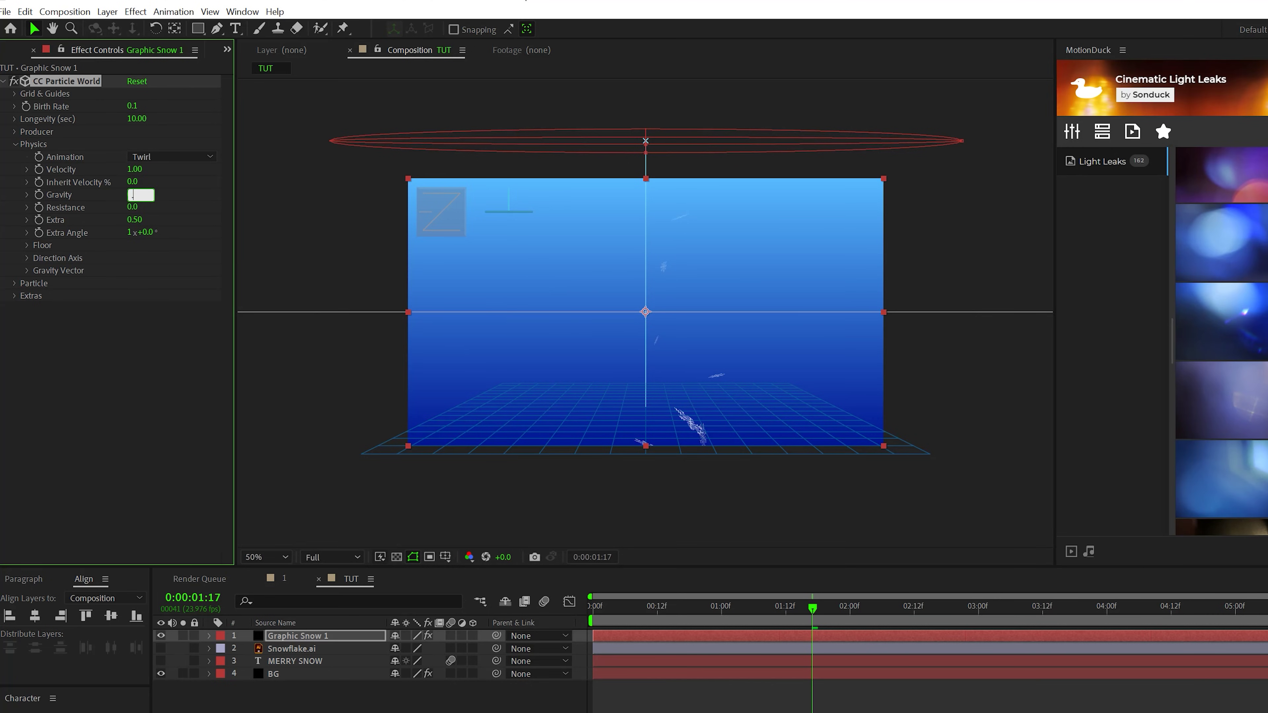
text(.05)
click(291, 288)
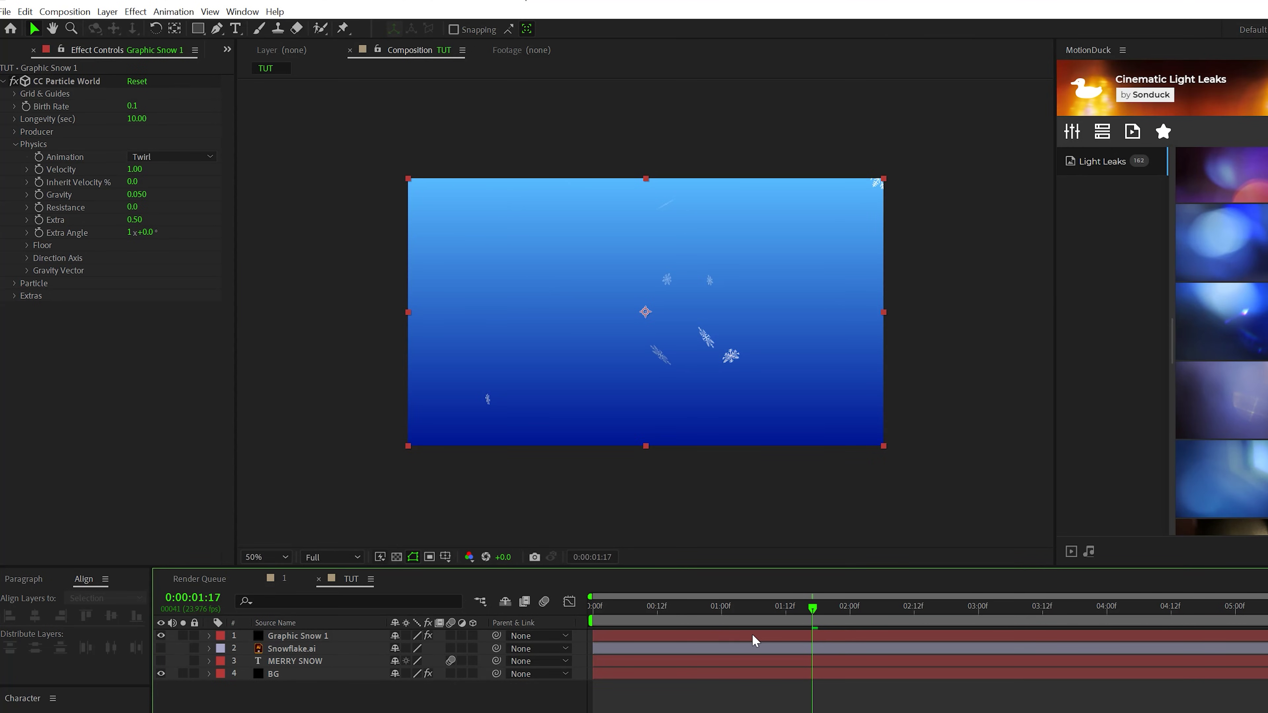
click(757, 641)
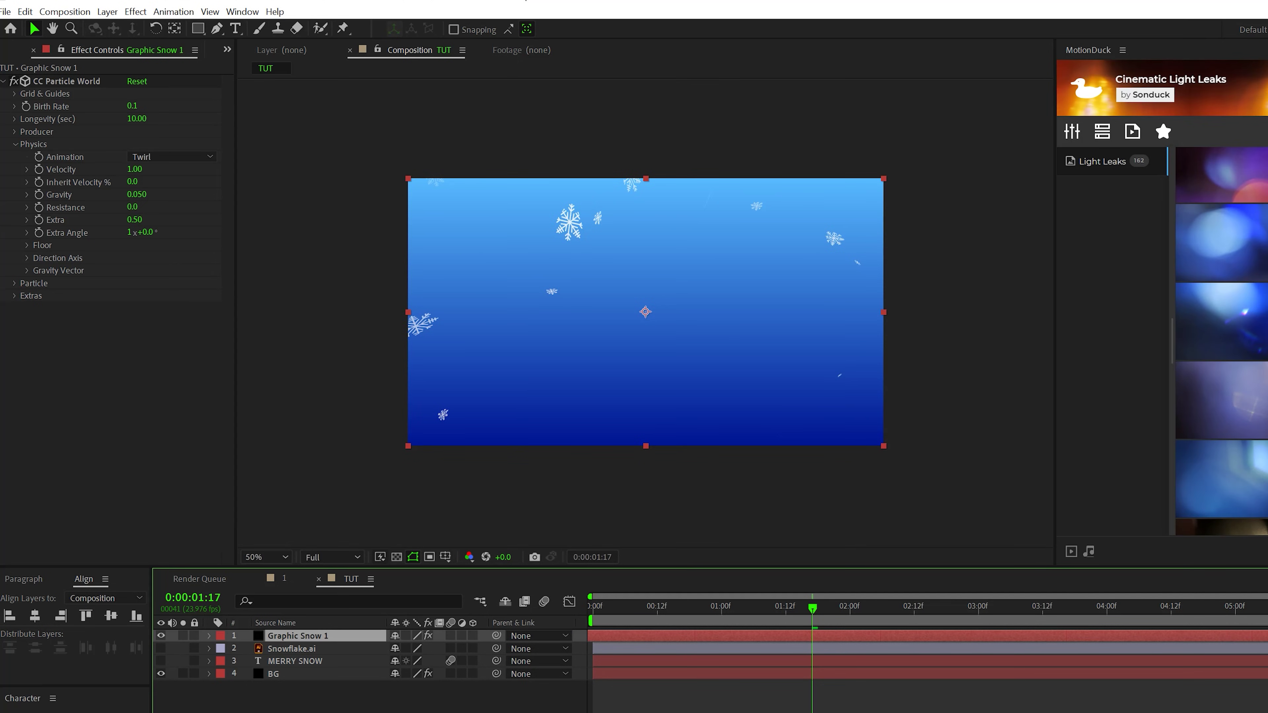
drag(615, 607, 592, 609)
key(space)
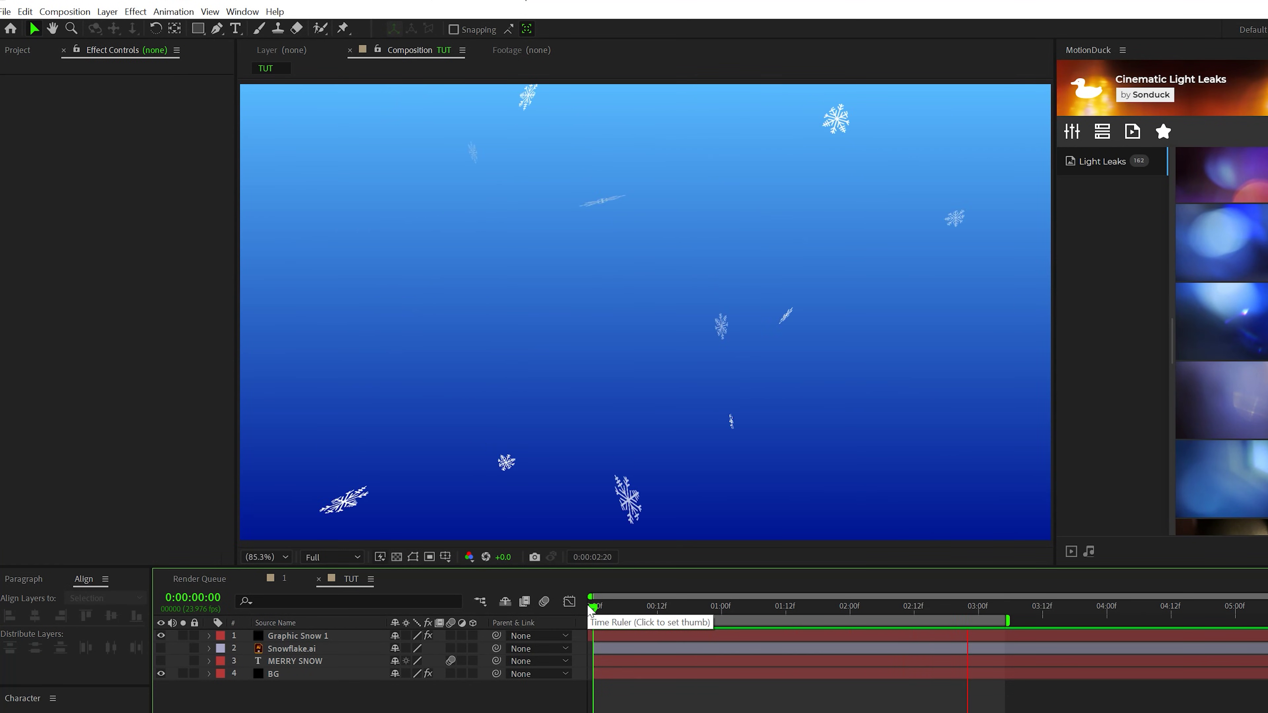
drag(591, 609, 834, 637)
click(291, 636)
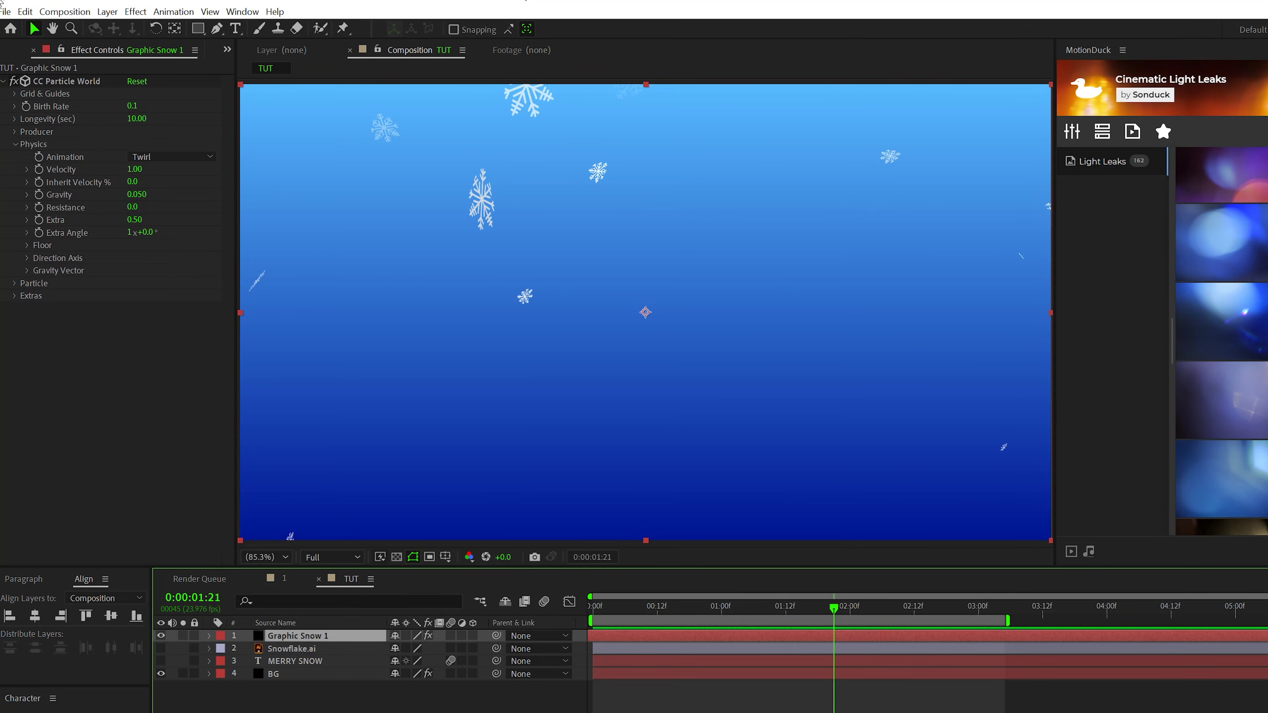
Duplicate Graphic Snow 1 as Graphic Snow 2 with Random Seed 500 and Birth Rate 1.0
click(25, 11)
click(65, 188)
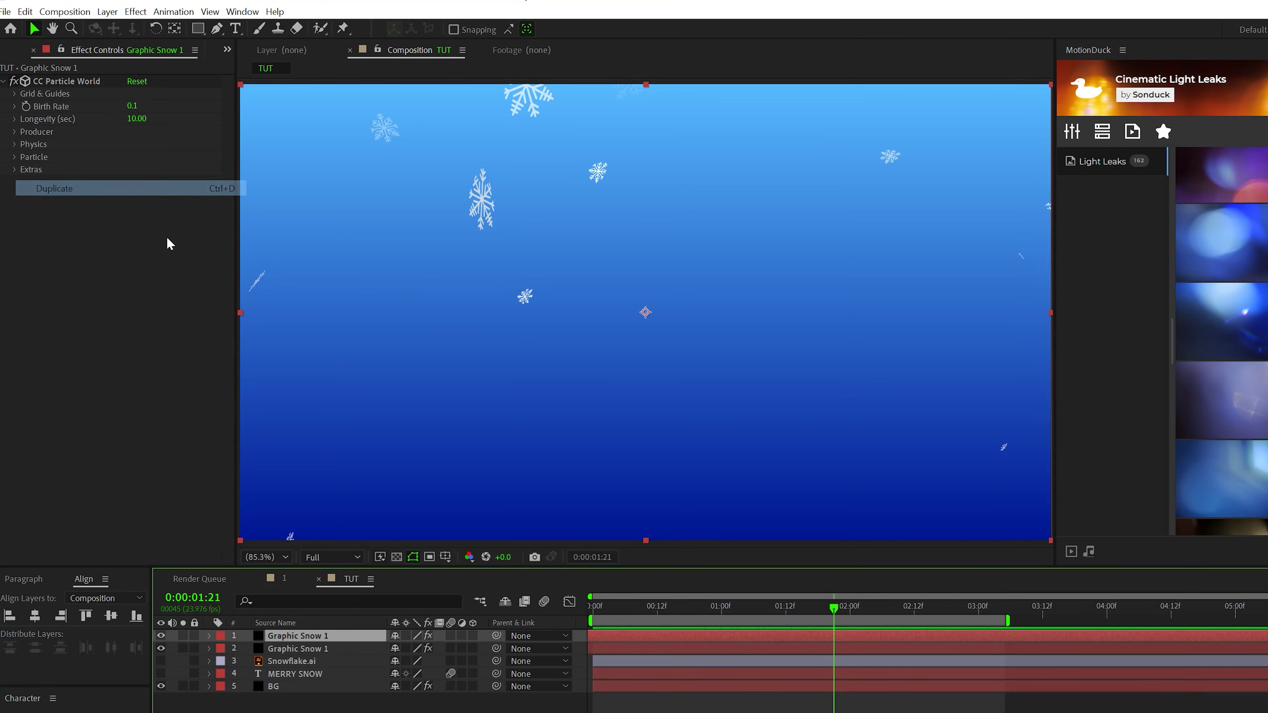
click(15, 170)
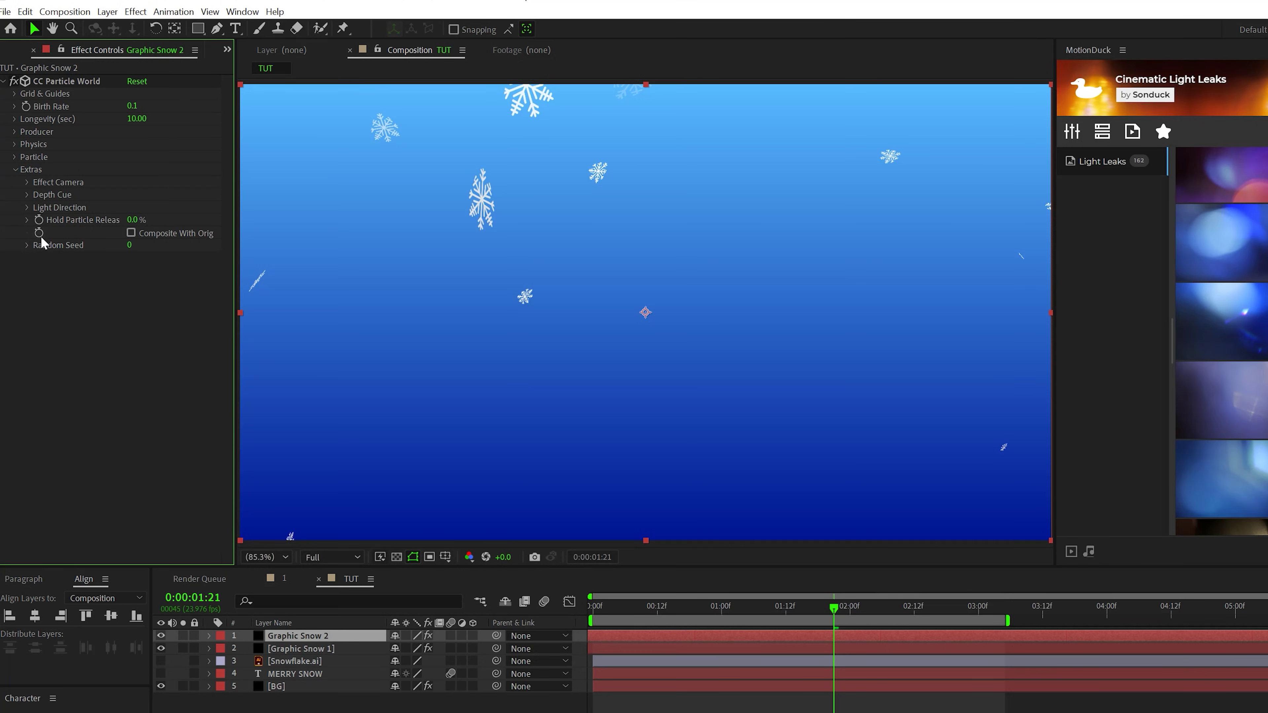
click(132, 246)
text(500)
key(Return)
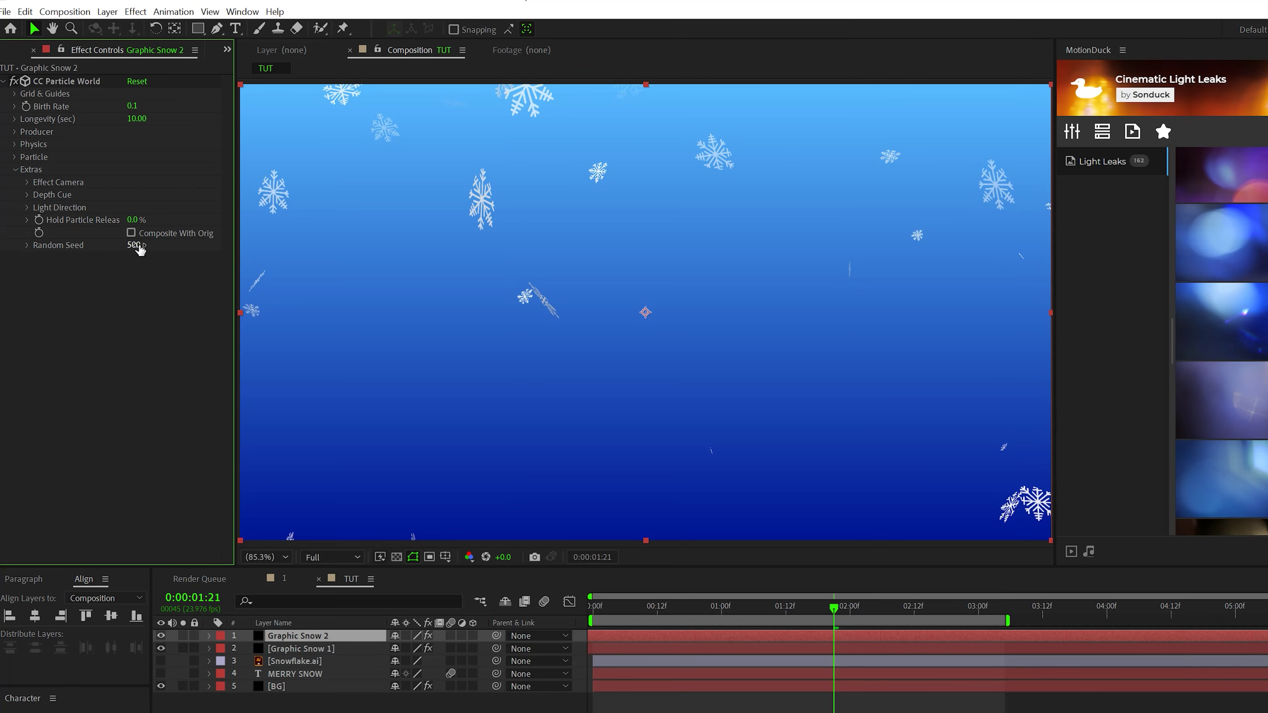
click(132, 107)
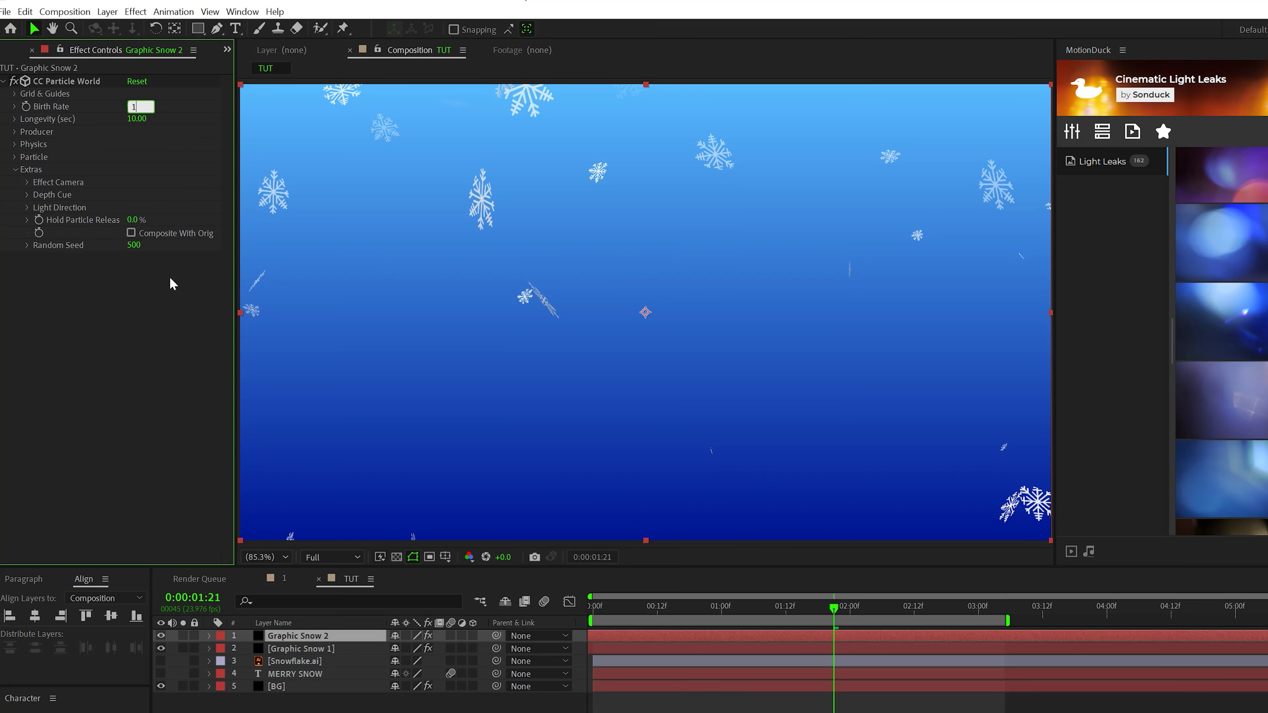
text(1)
key(Return)
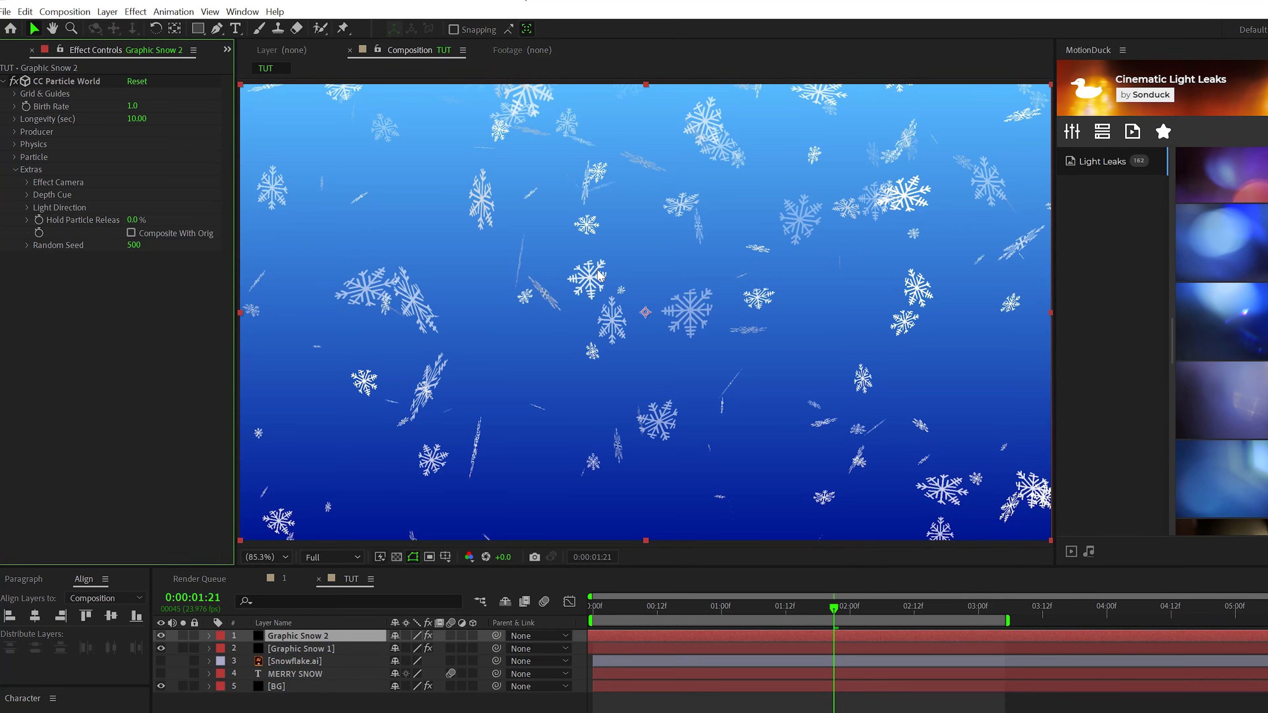
Add Camera Lens Blur to Graphic Snow 2 and set its blur radius
click(135, 11)
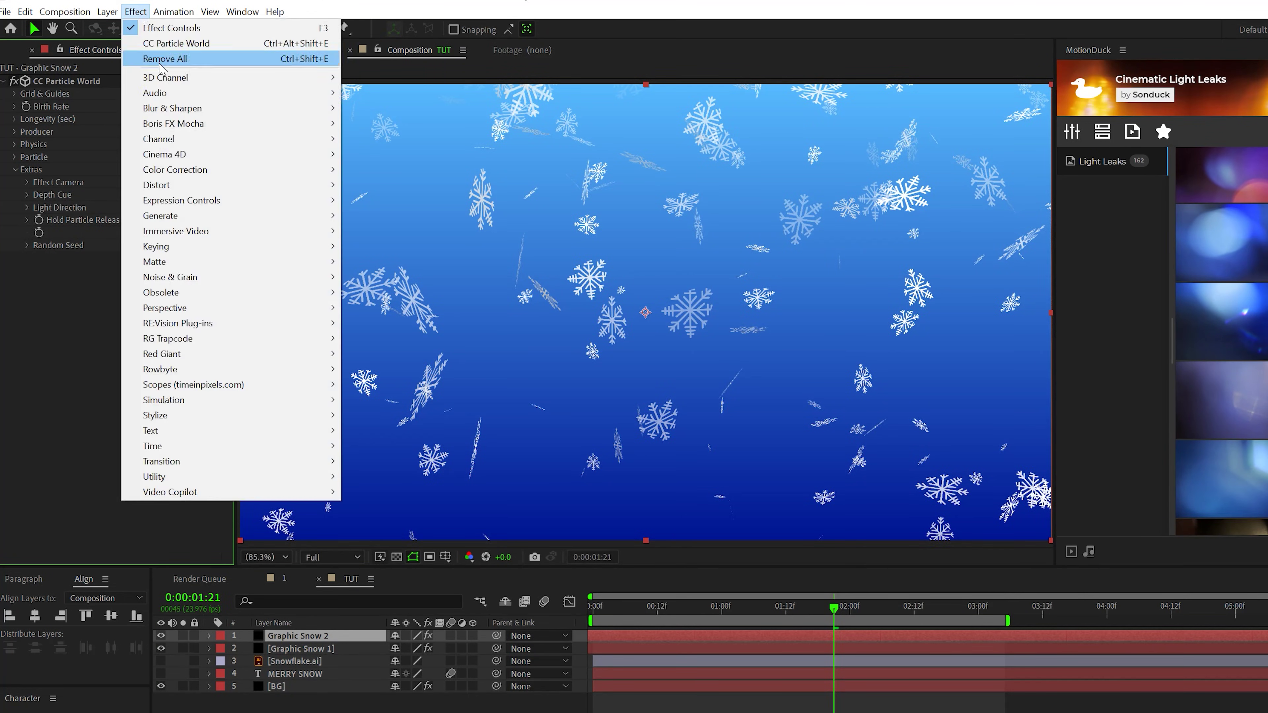
mouse_move(178, 108)
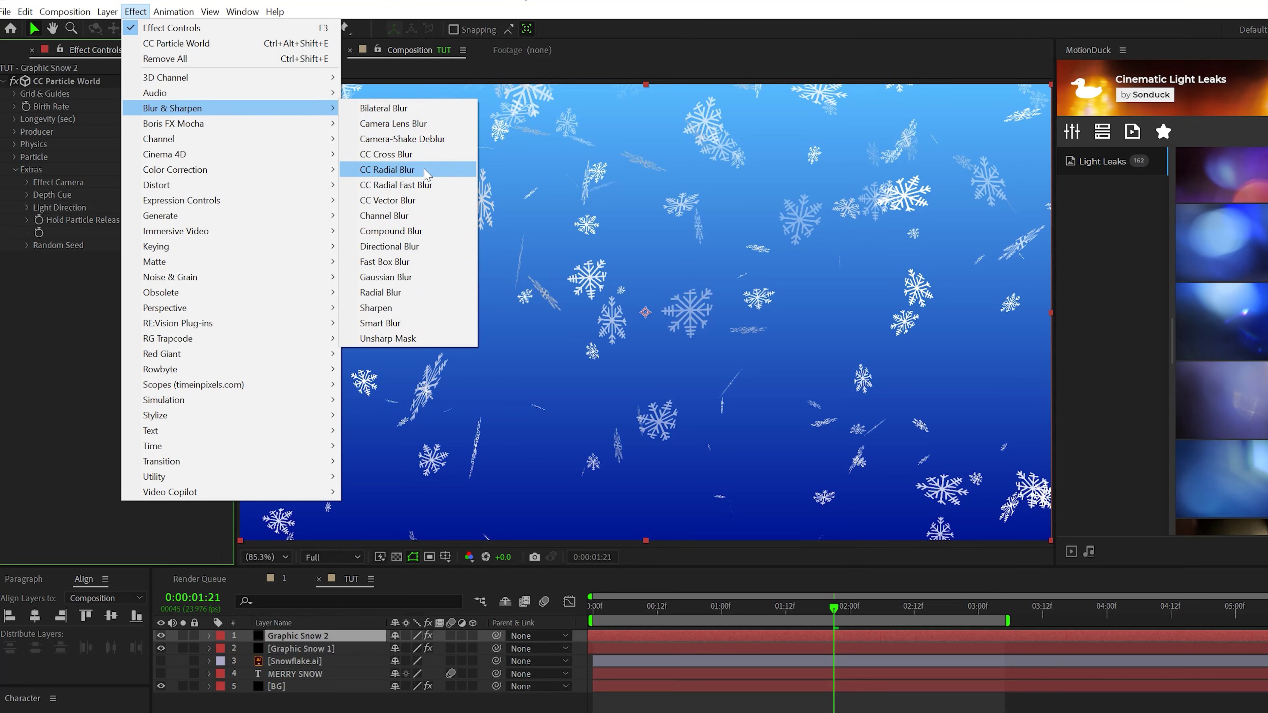
click(392, 125)
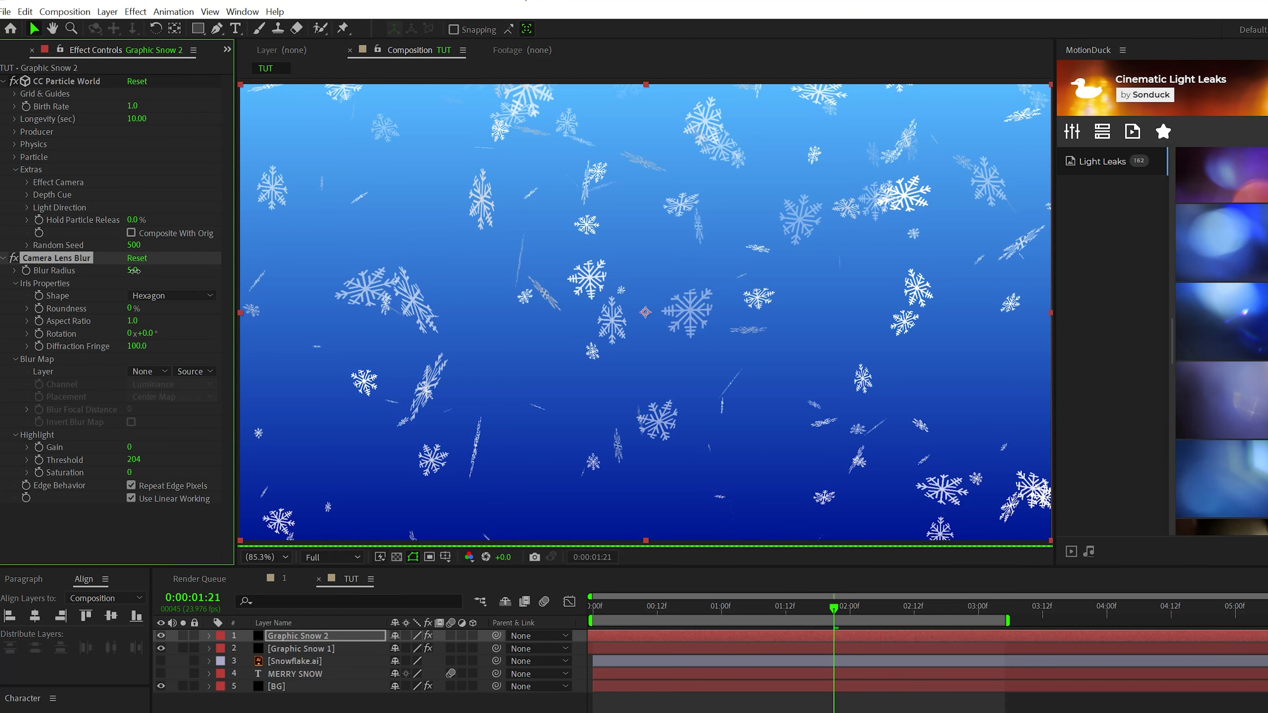
key(Return)
Duplicate Graphic Snow 1 as Graphic Snow 3 and set Birth and Death Size to 3
key(space)
click(285, 648)
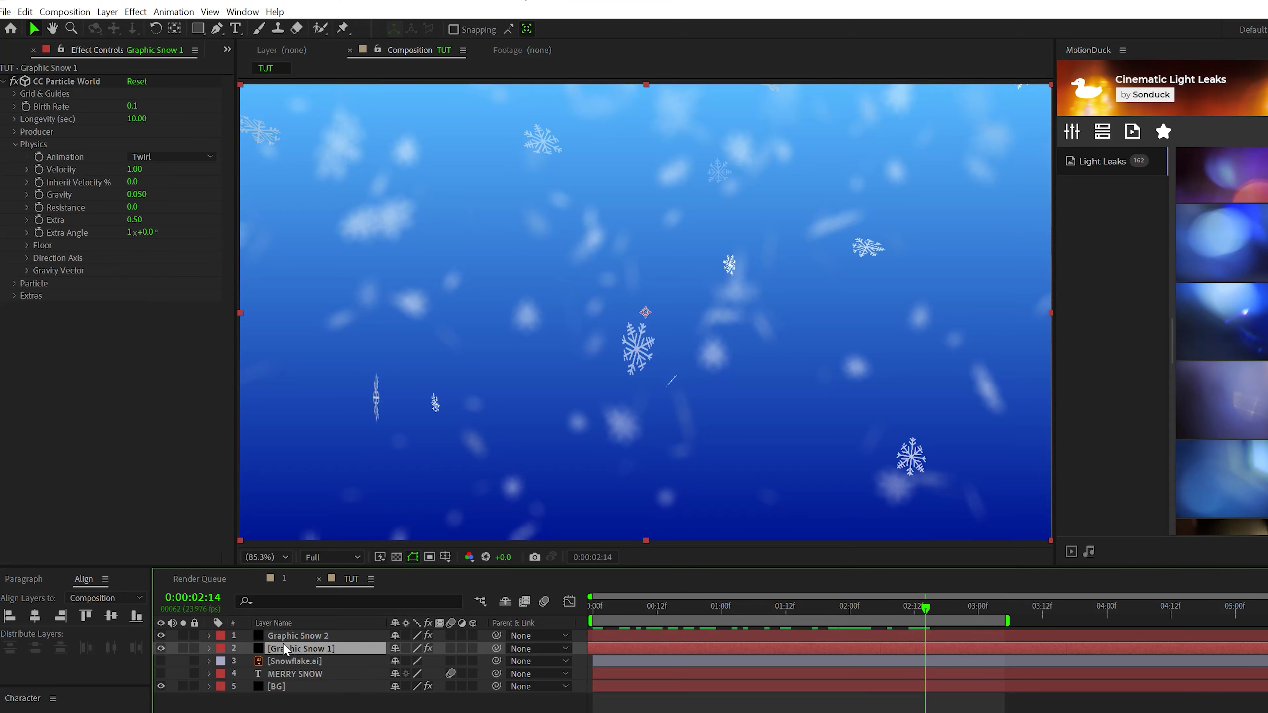
key(ctrl+d)
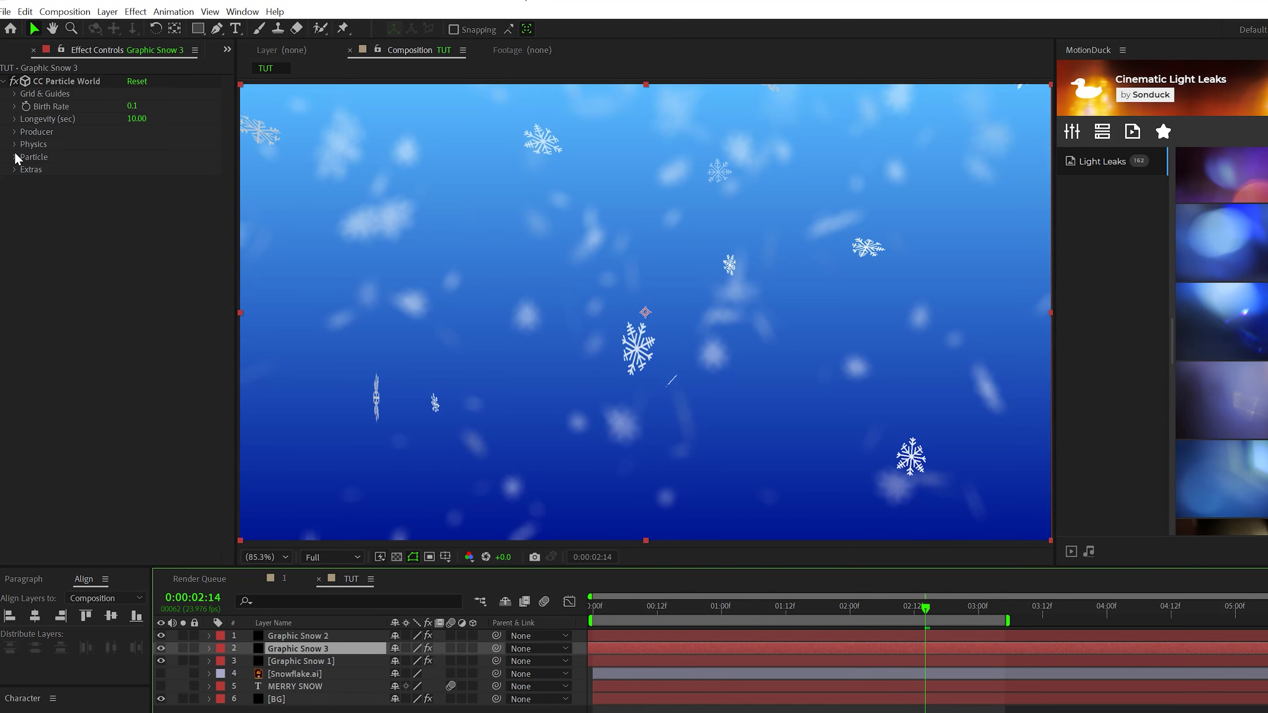
click(15, 157)
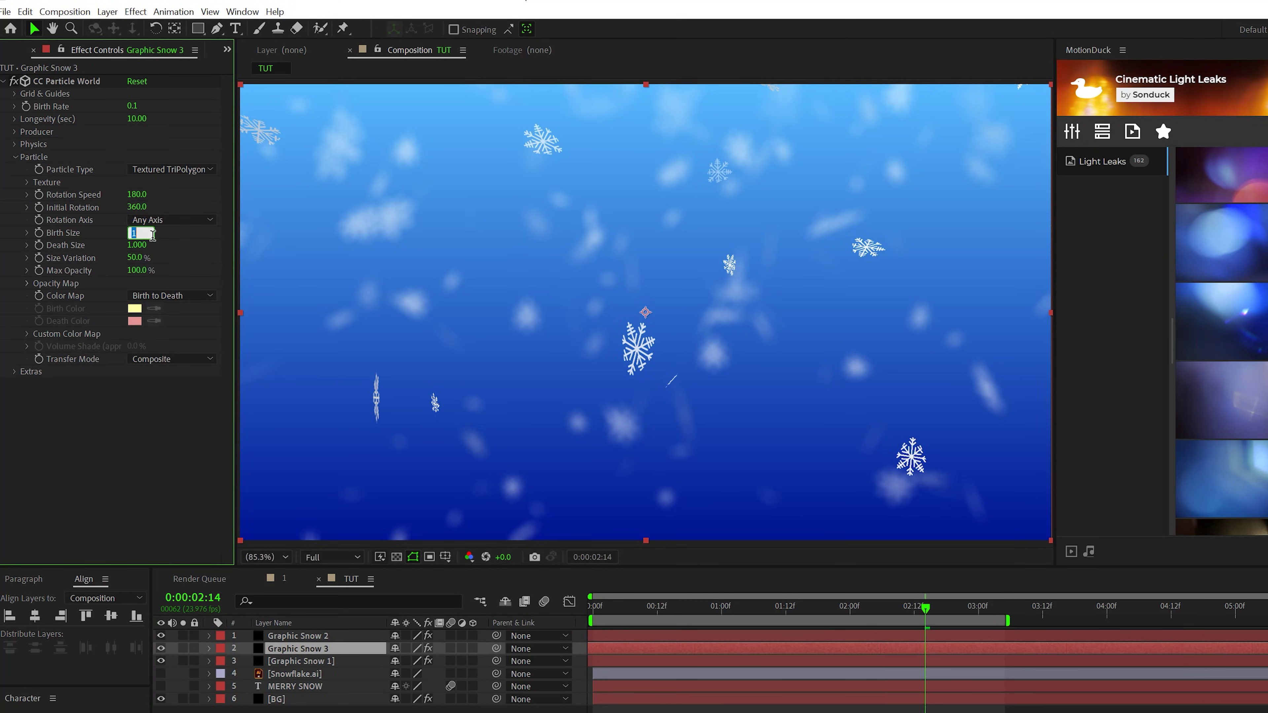
key(Tab)
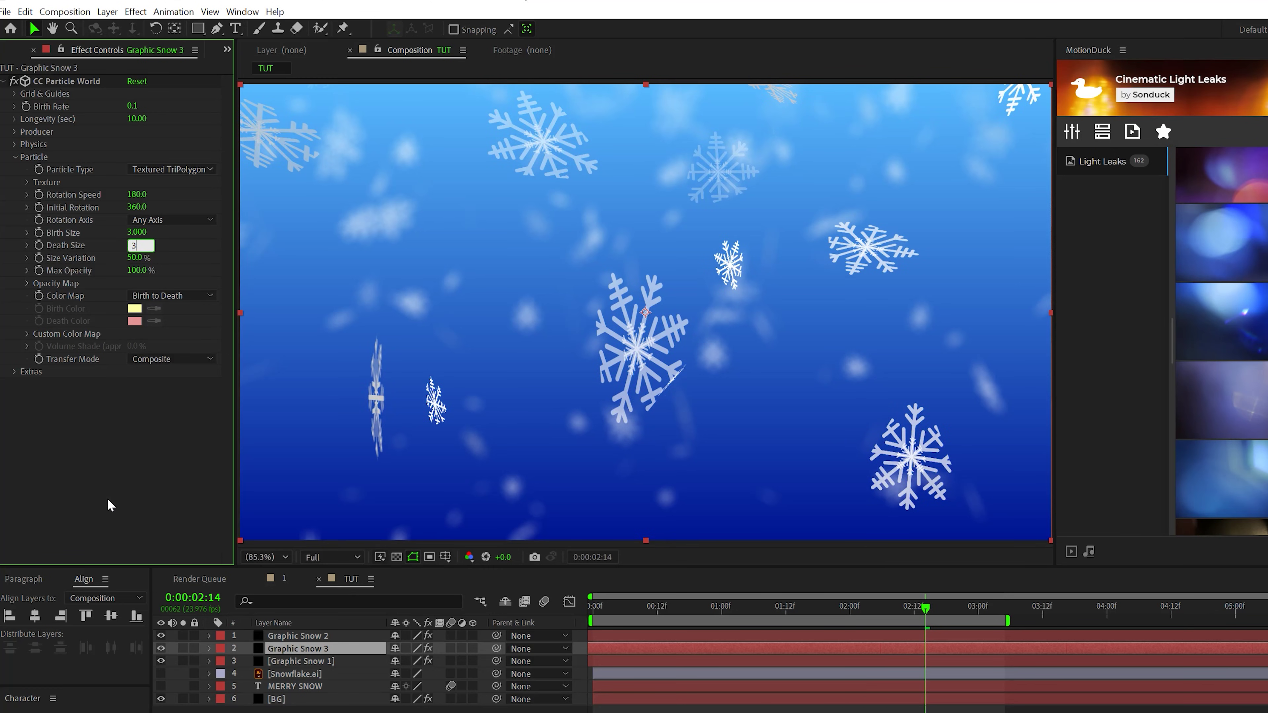
Add a Gaussian Blur of 5.0 to Graphic Snow 3 and preview from the start
click(135, 11)
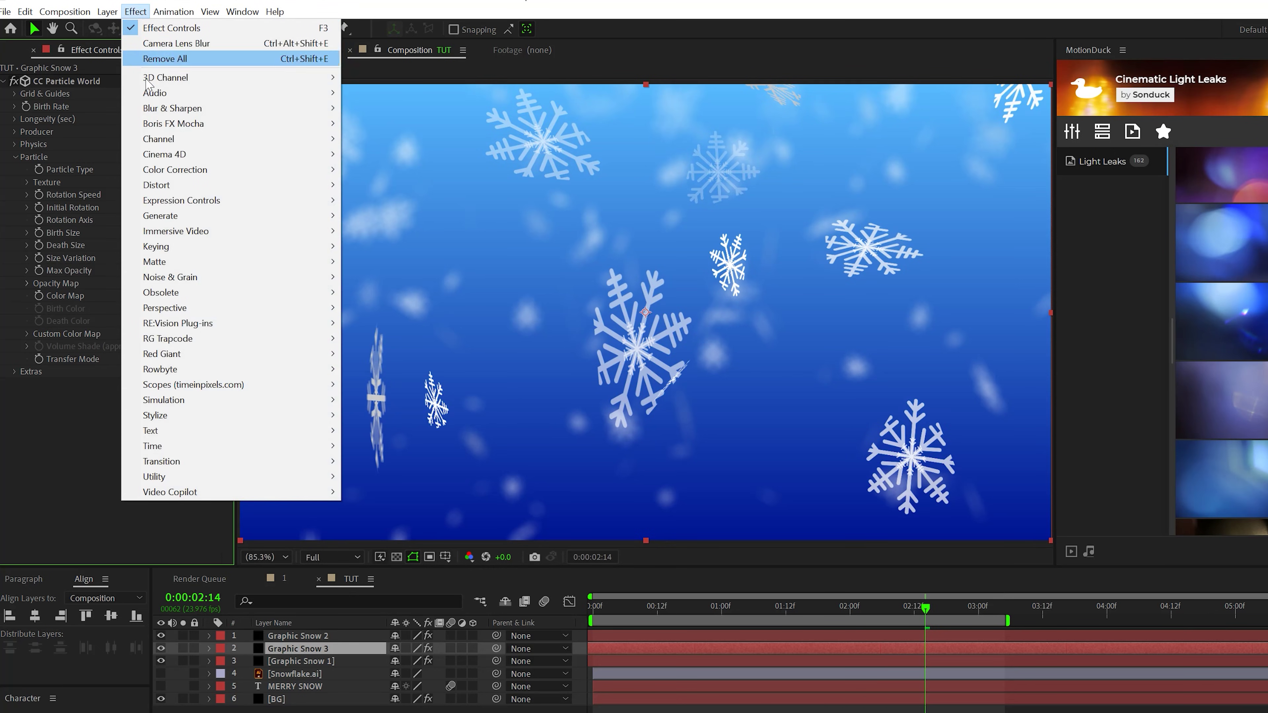
mouse_move(300, 107)
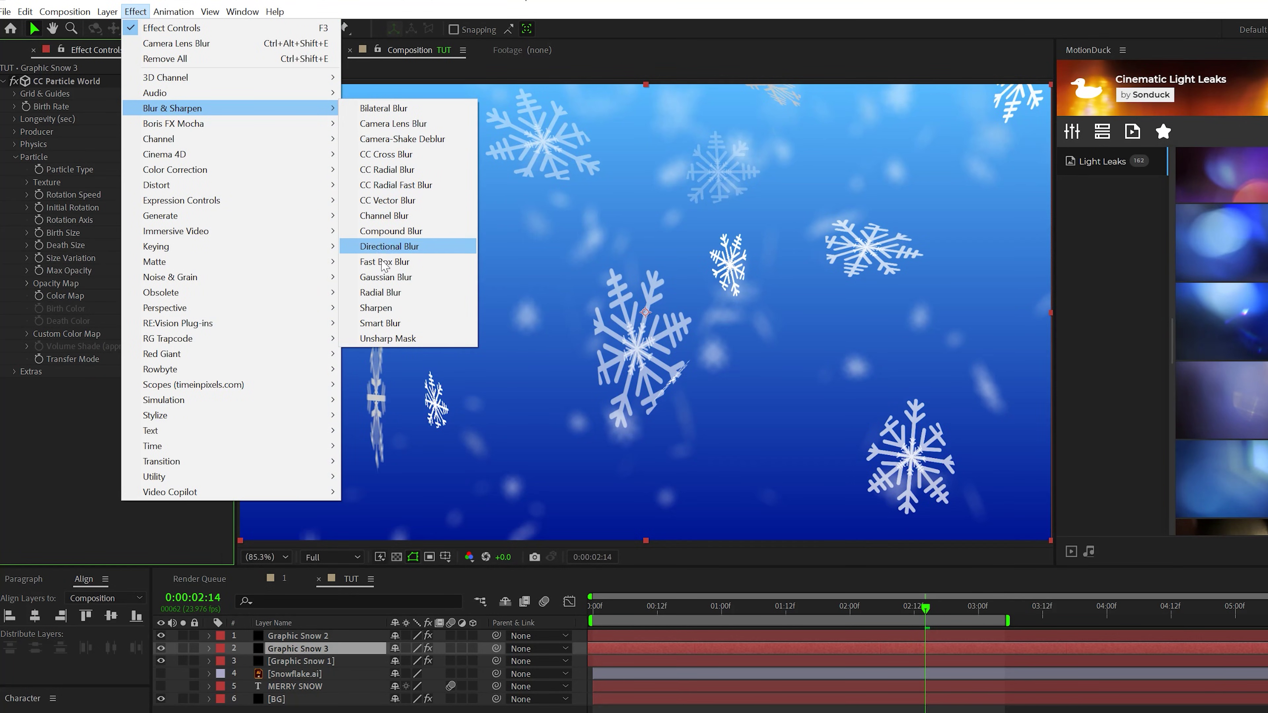
click(385, 277)
click(132, 397)
text(5)
key(Return)
key(Home)
key(space)
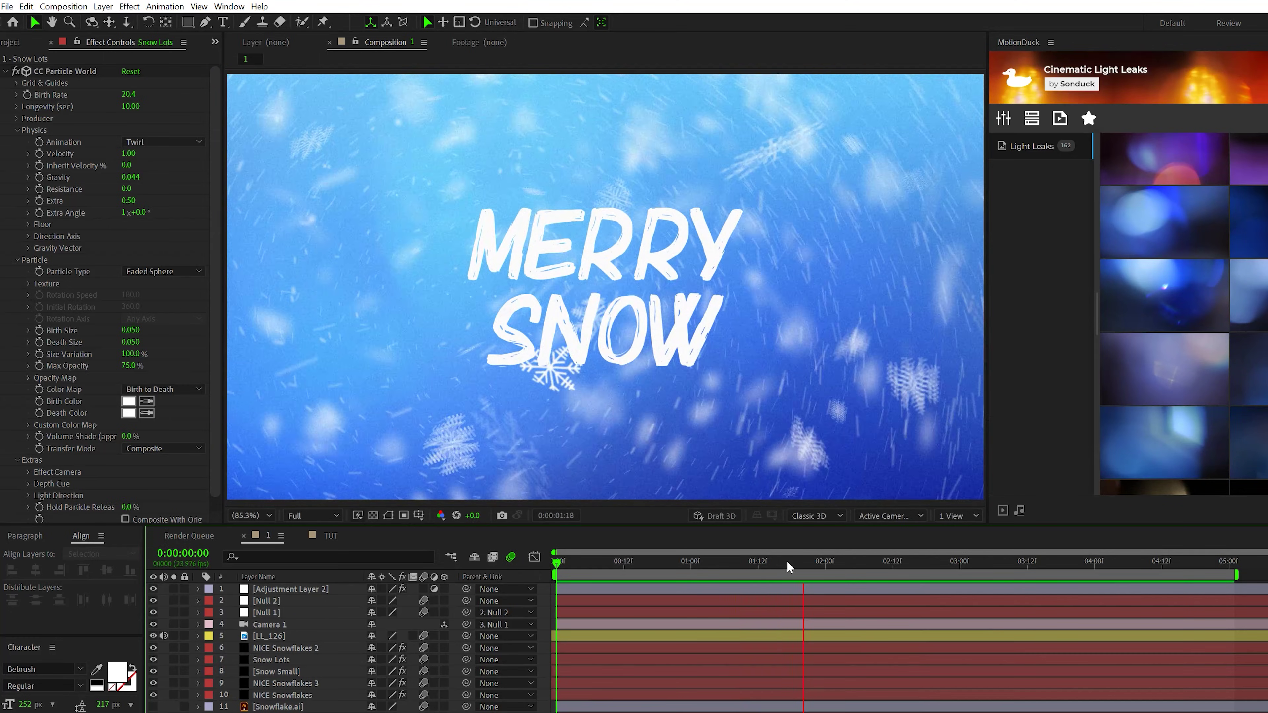
click(330, 535)
Duplicate Graphic Snow 1 and rename the copy 'Small Snow 1'
click(294, 613)
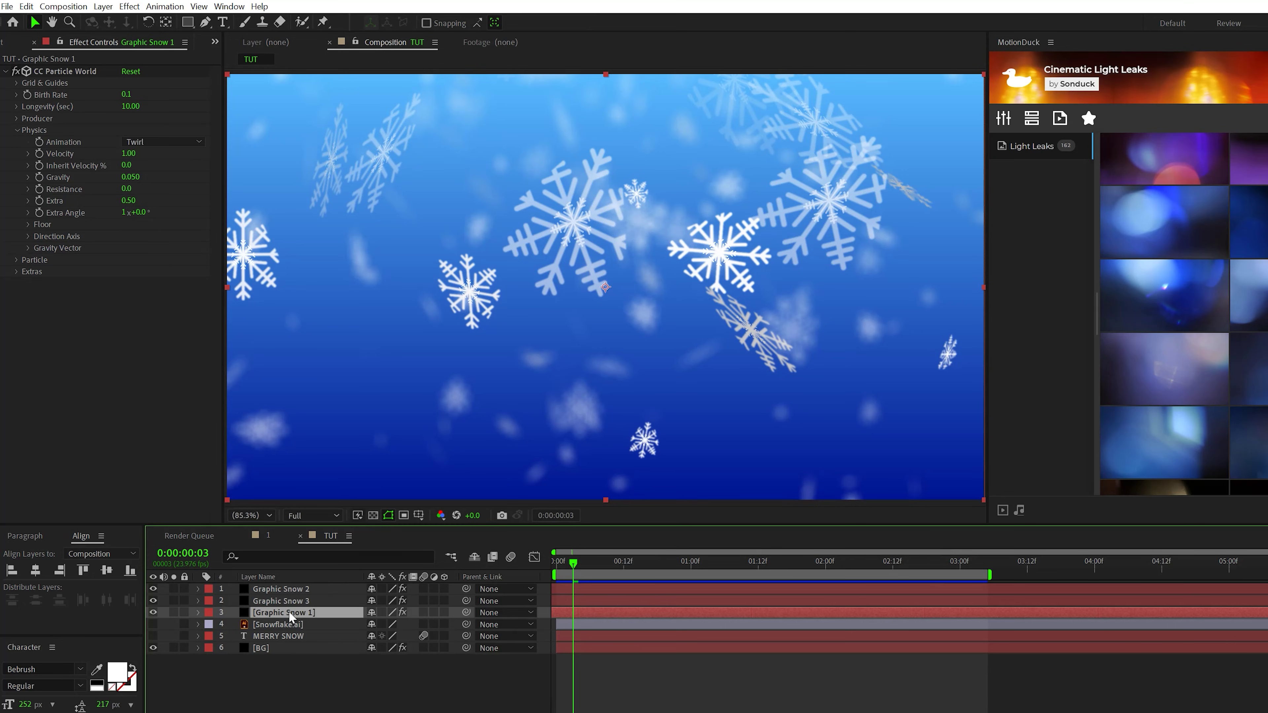
key(ctrl+d)
key(Return)
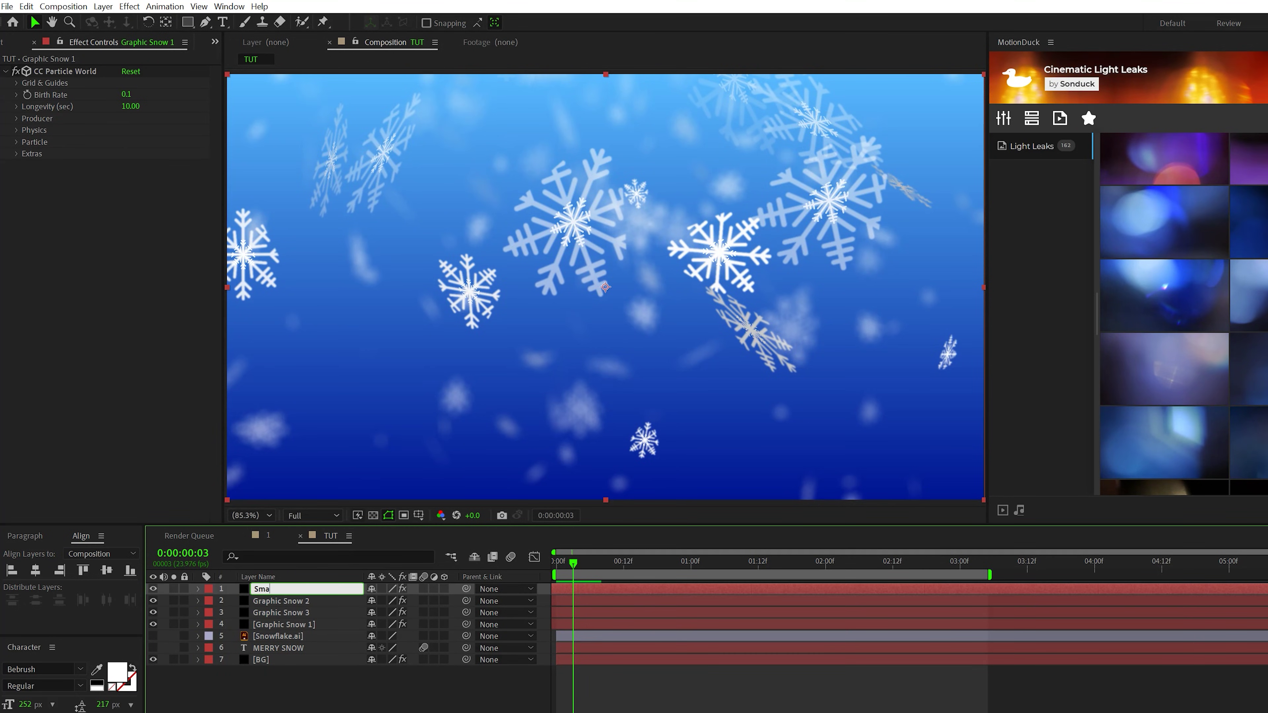
text(Small Snow 1)
key(Return)
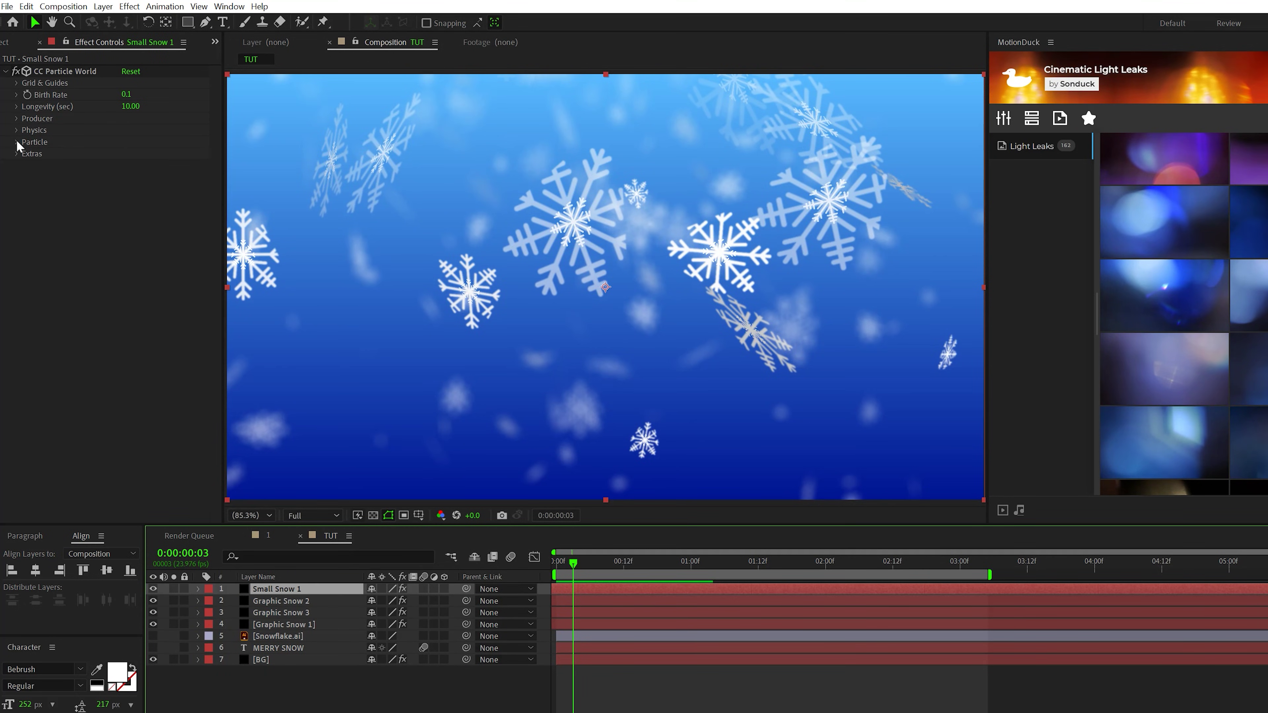
Switch Small Snow 1's particles to Faded Sphere with a white birth colour
click(149, 154)
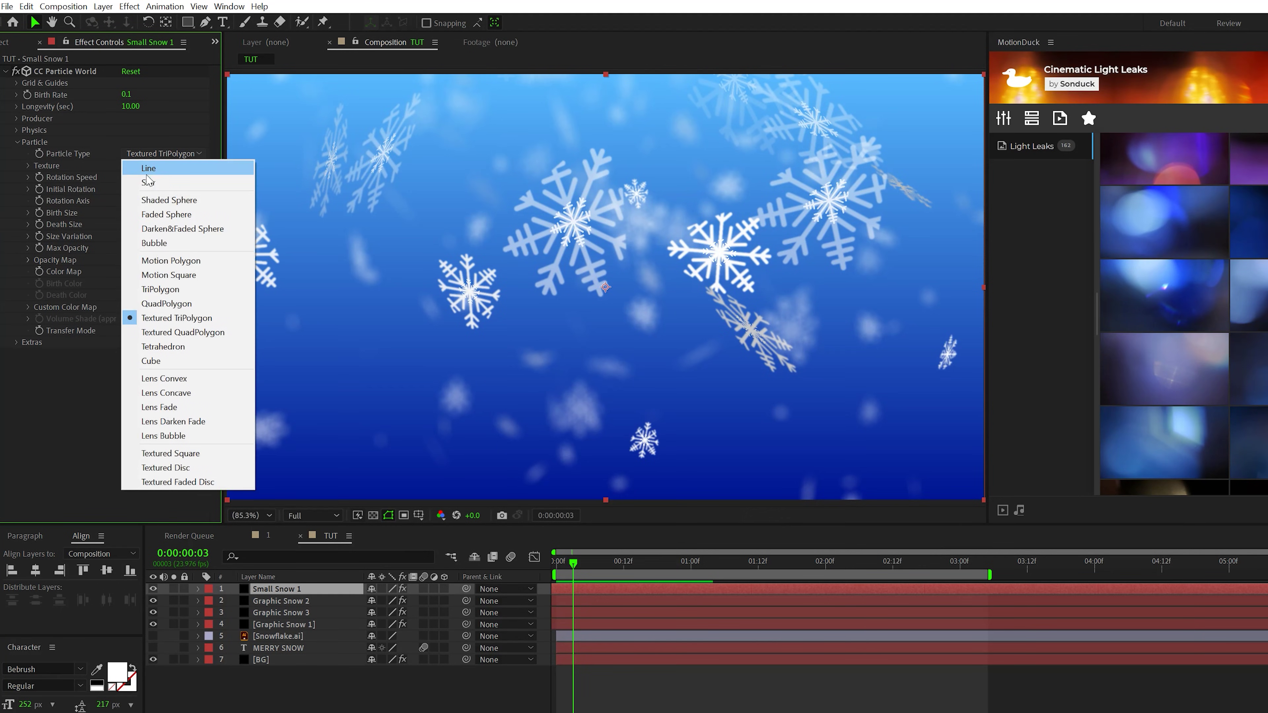
click(155, 214)
click(128, 282)
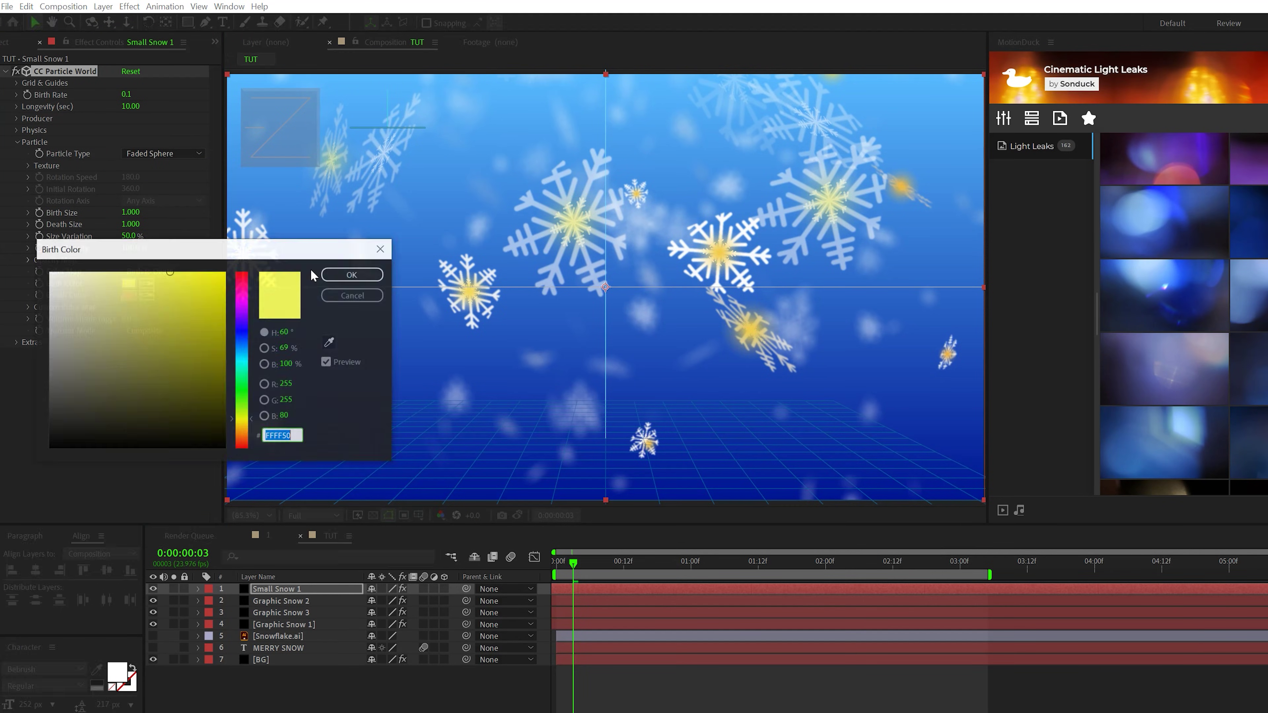
click(50, 272)
click(352, 275)
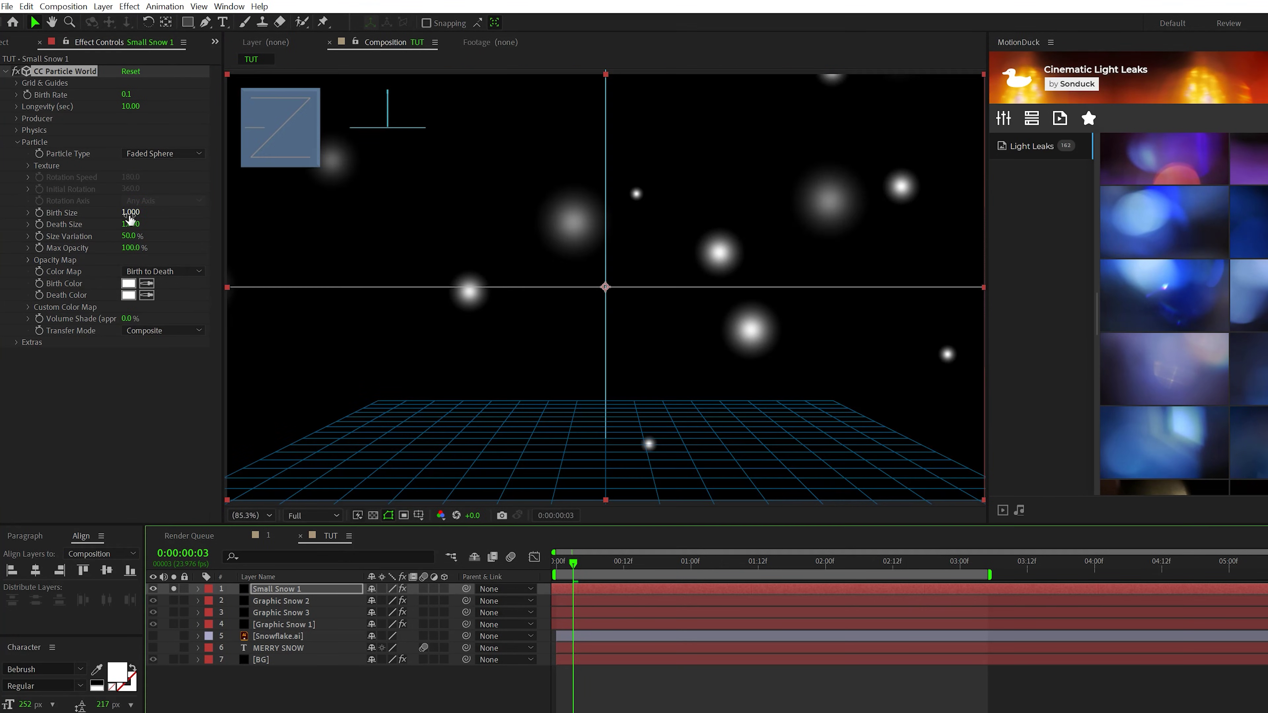
Set Birth and Death Size to 0.100 and Birth Rate to 2.0
click(130, 212)
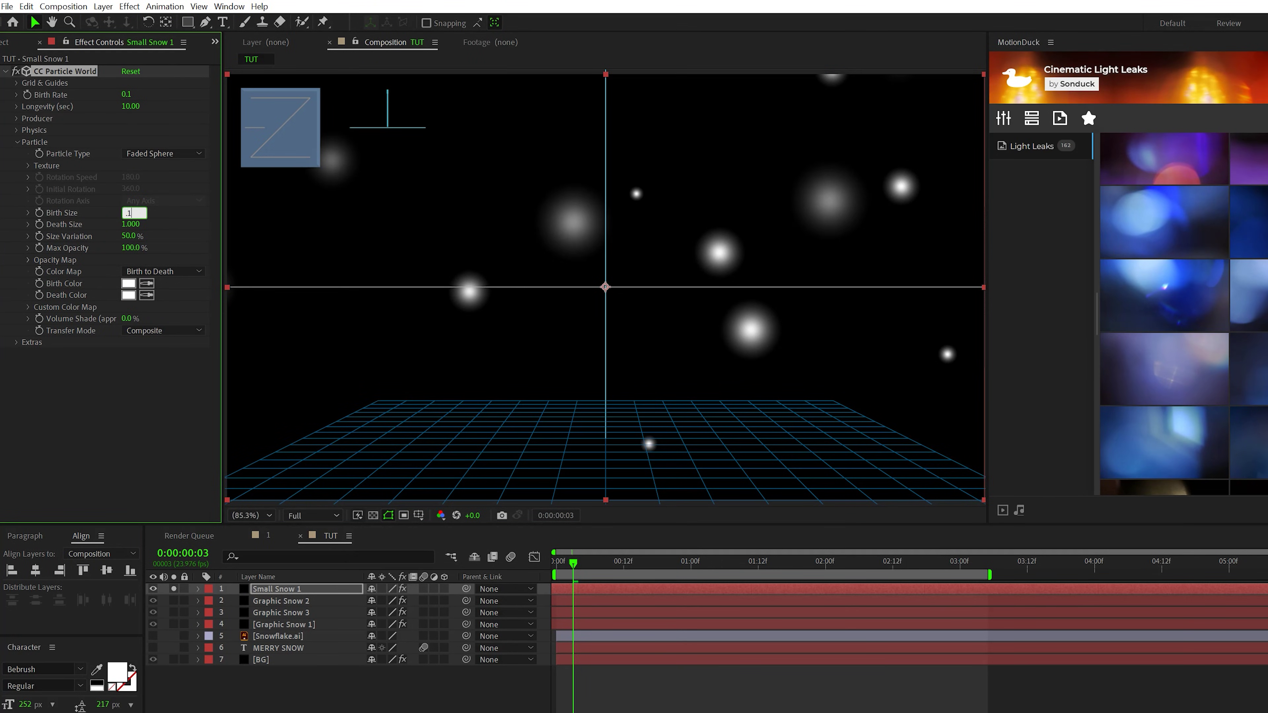
text(.1)
key(Return)
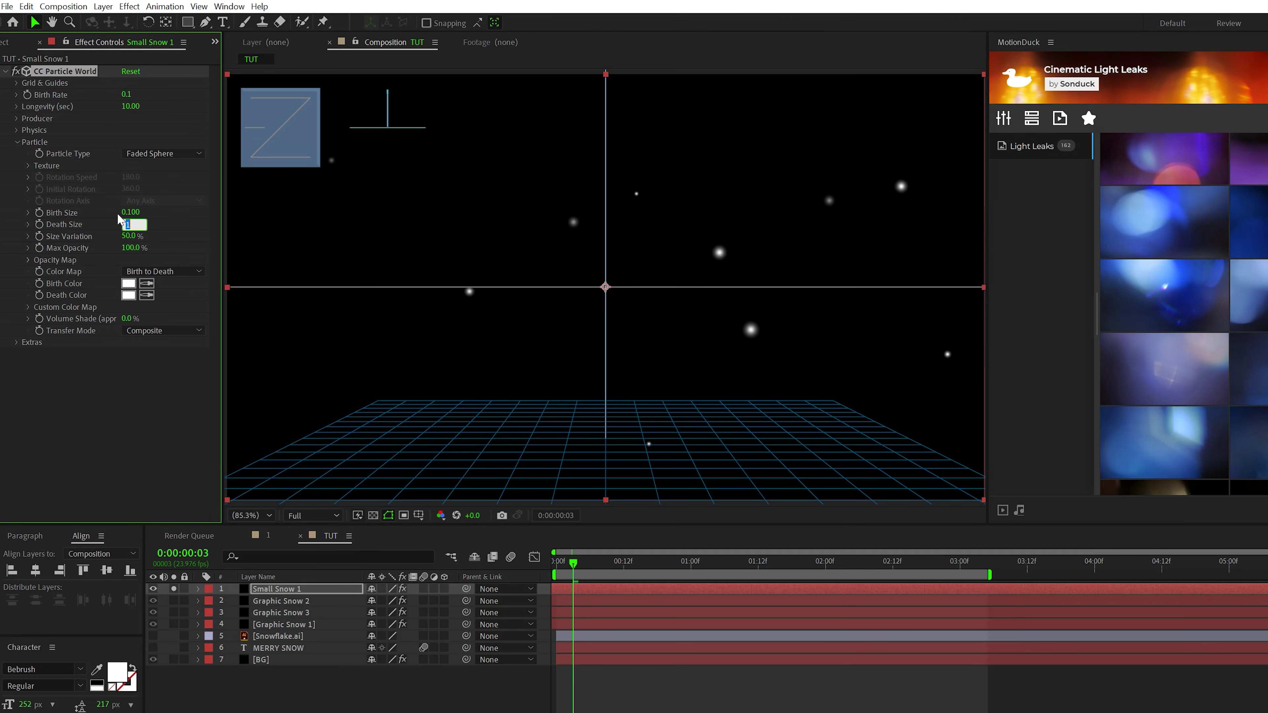
text(.1)
key(Return)
key(Return)
key(space)
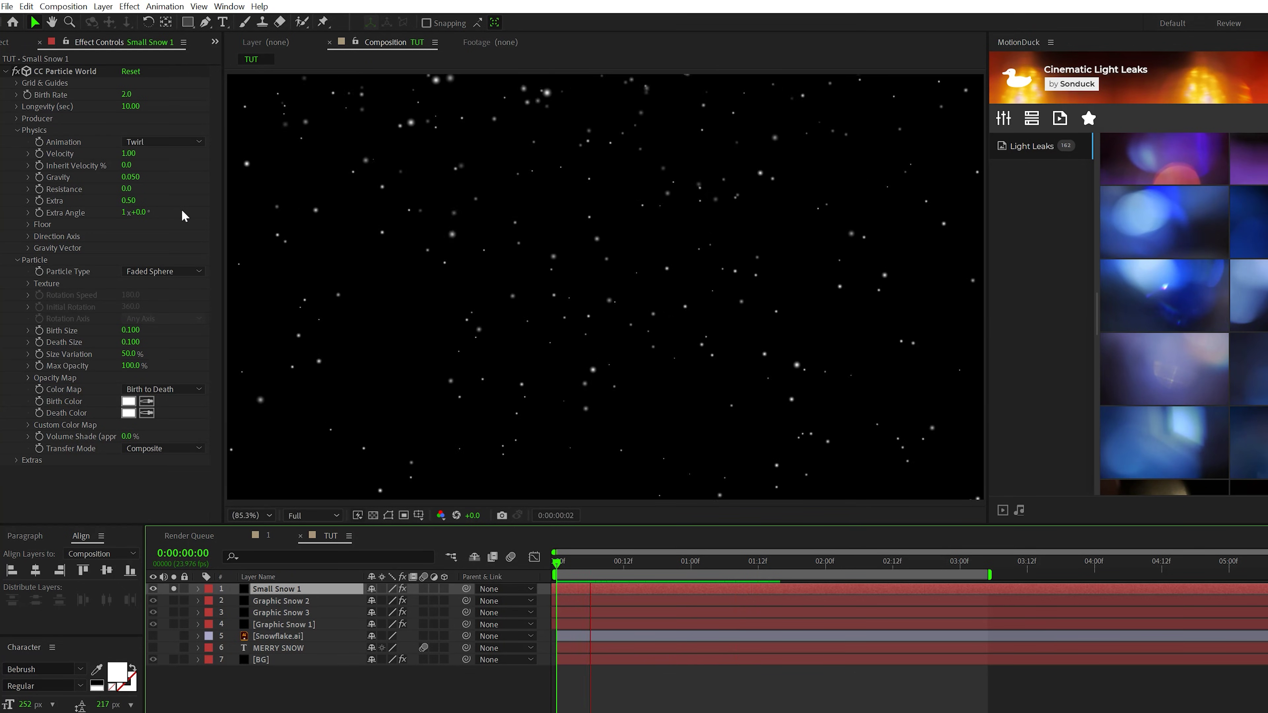
key(space)
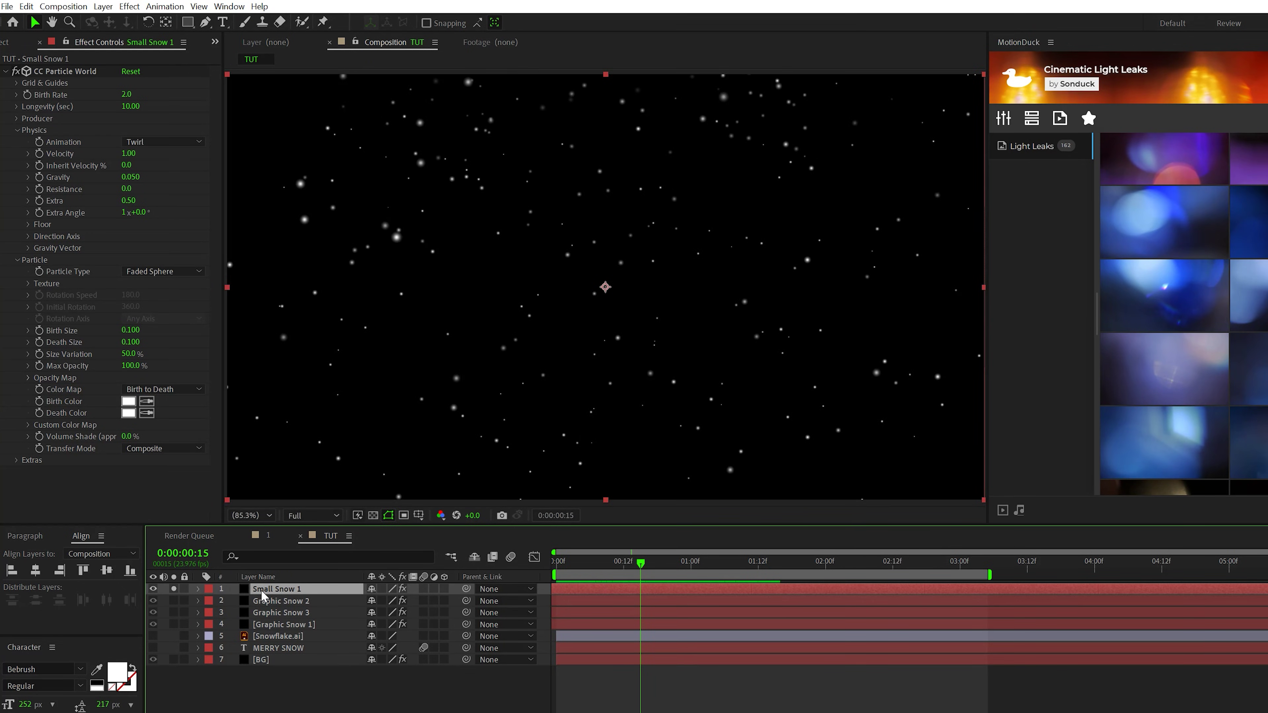
Duplicate Small Snow 1 as Small Snow 2 with a Birth Rate of 20.0
key(ctrl+d)
click(125, 94)
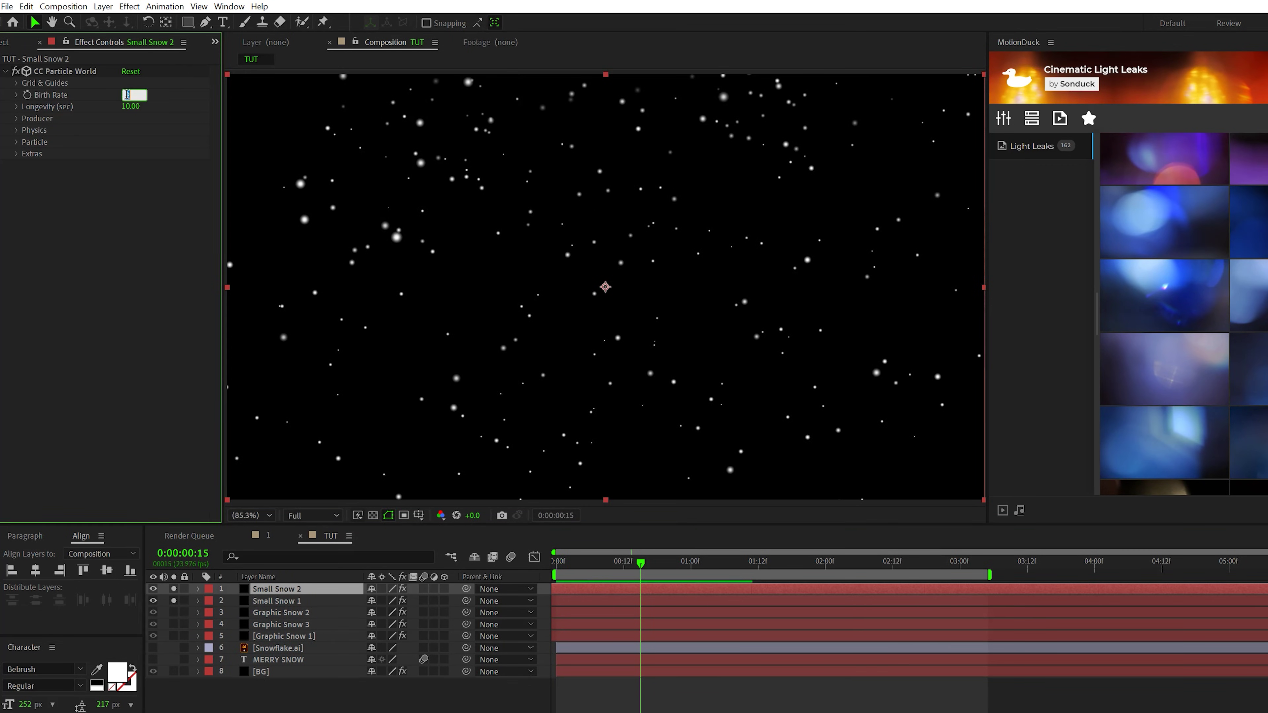
text(20)
key(Return)
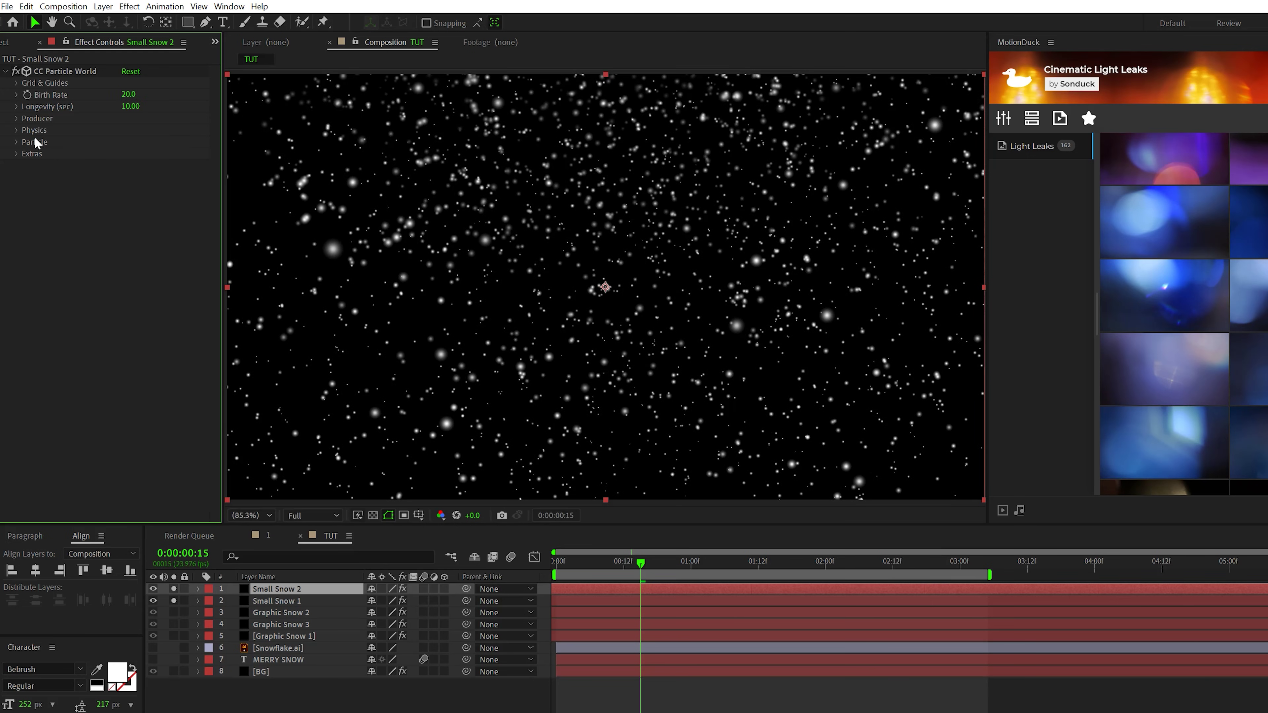
Shrink Small Snow 2's Birth and Death Size to 0.050 and preview the composition
click(16, 142)
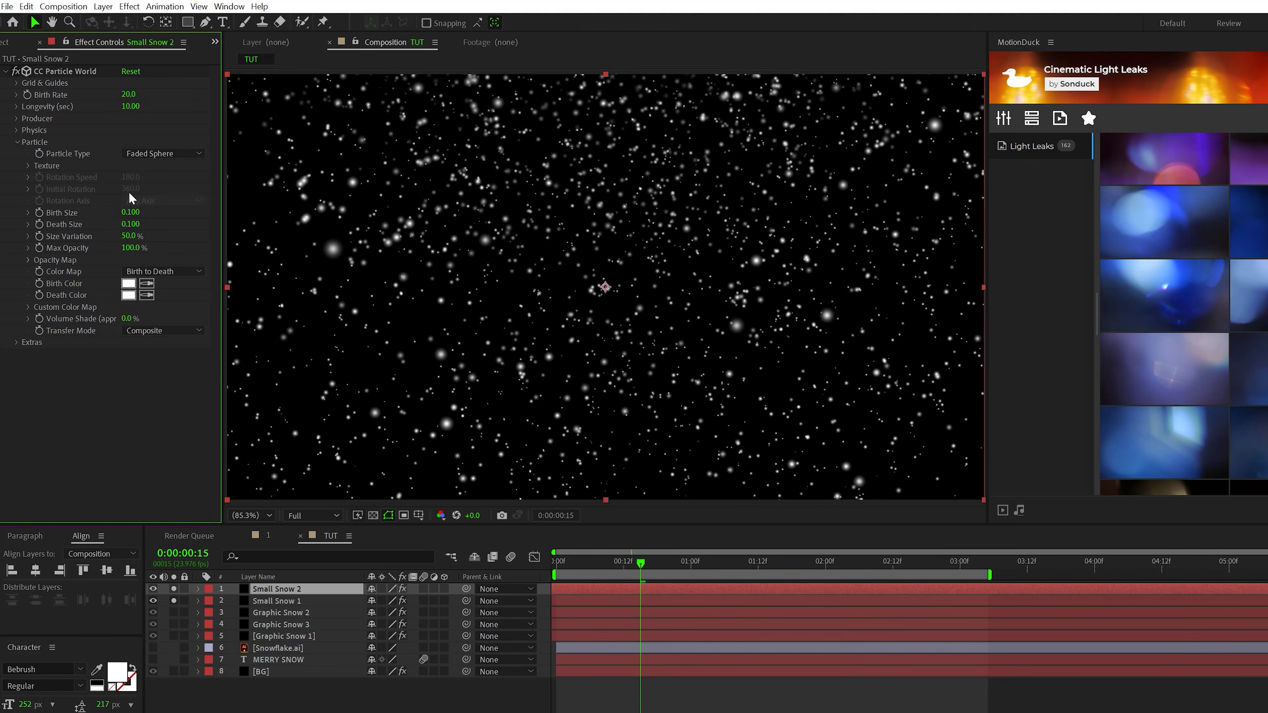
text(.05)
key(Tab)
text(.05)
key(Return)
click(17, 342)
click(128, 420)
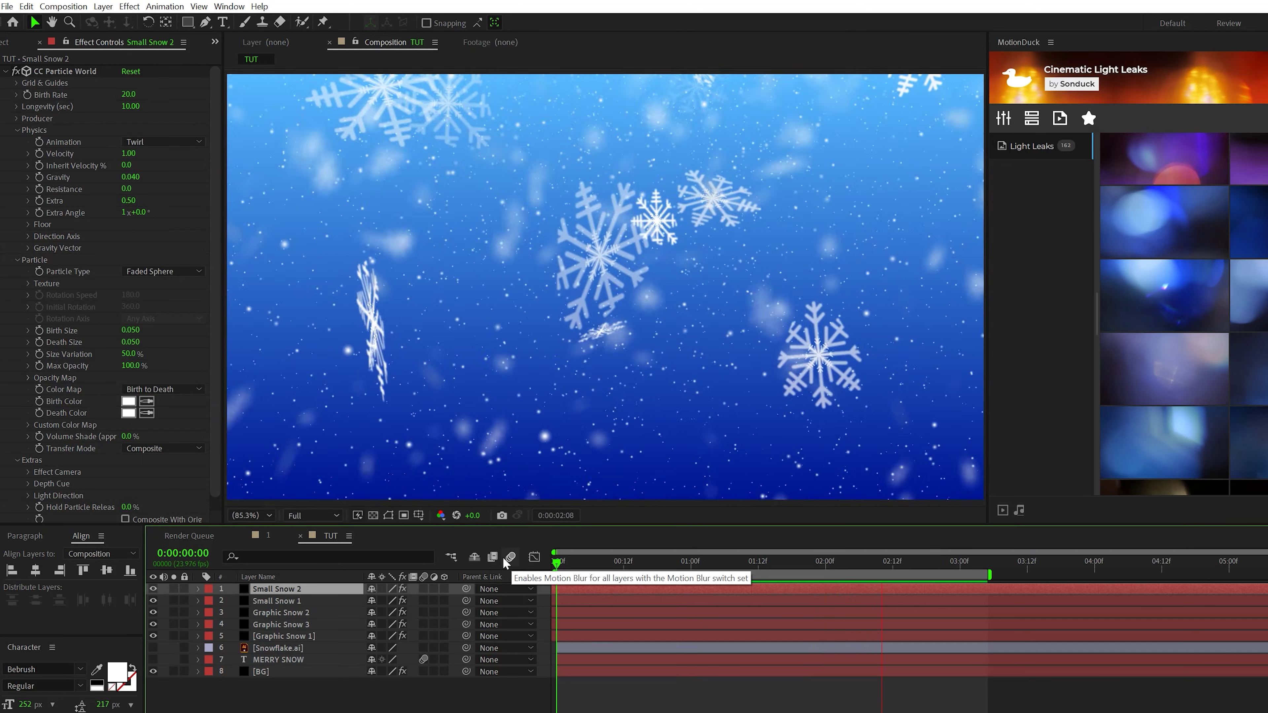
key(space)
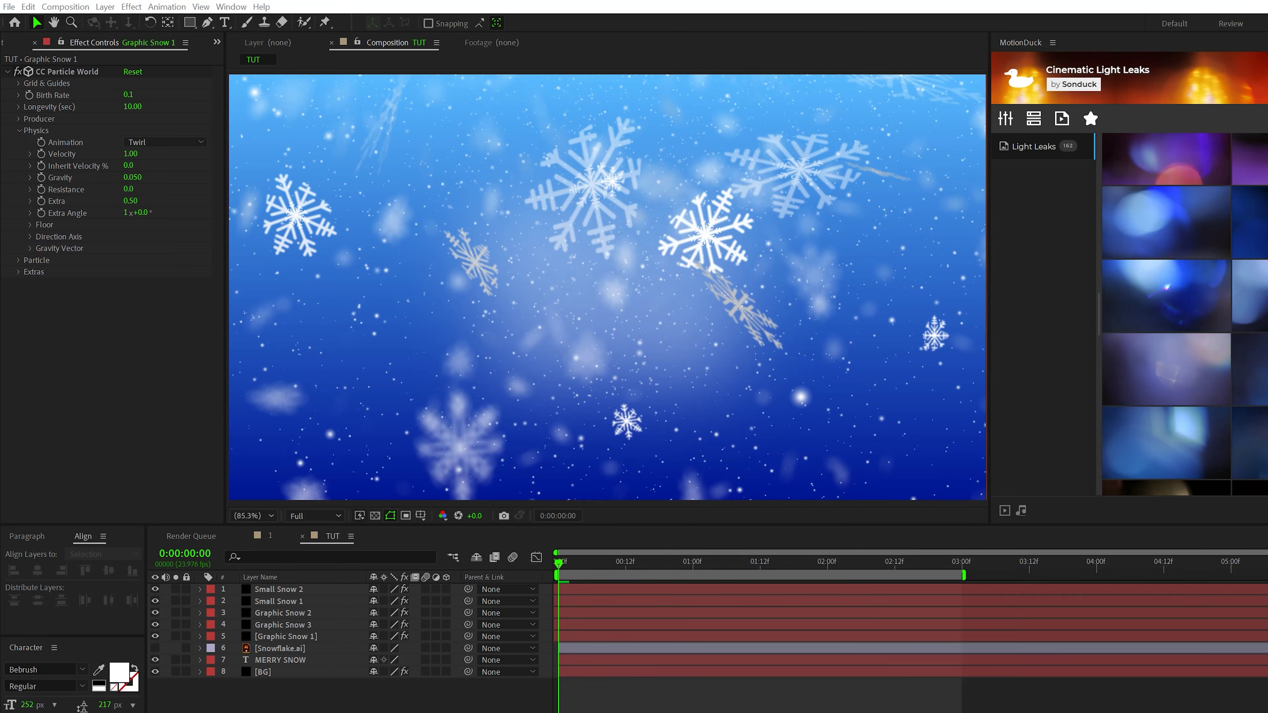
Add Camera 1, keyframe its Point of Interest and Position, and move those keys to about 12 frames
click(104, 6)
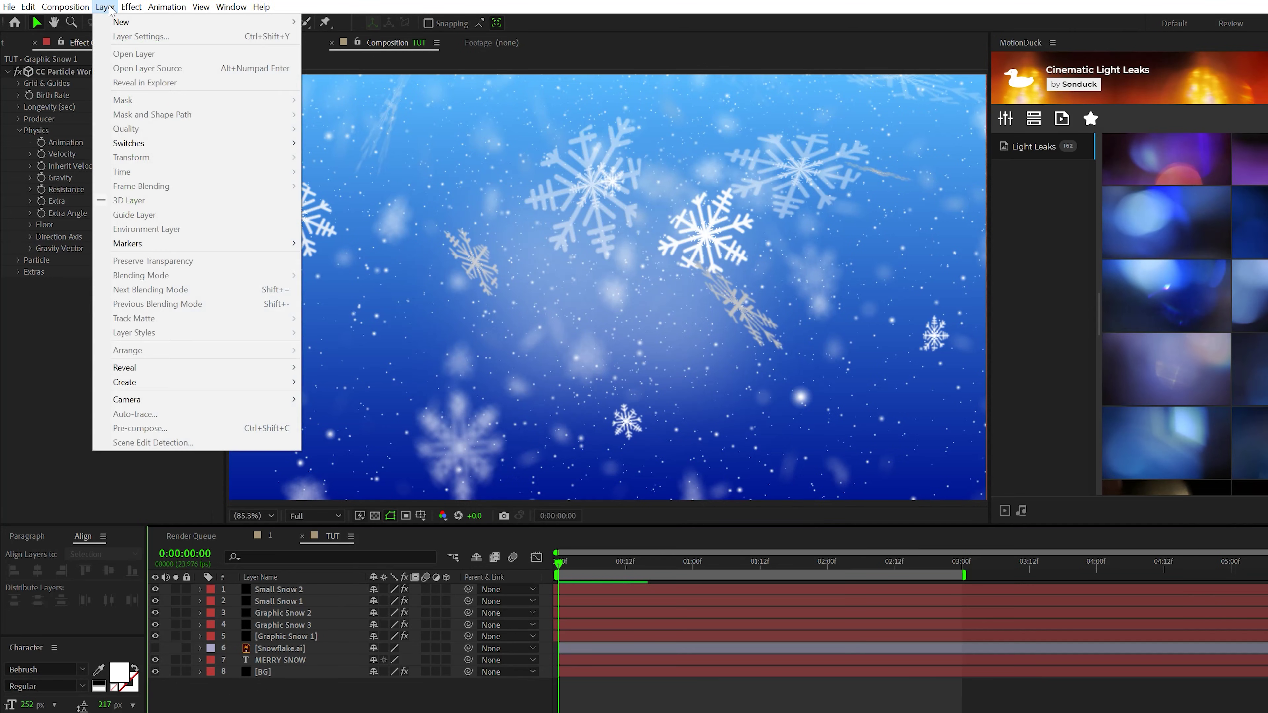
mouse_move(250, 21)
click(336, 65)
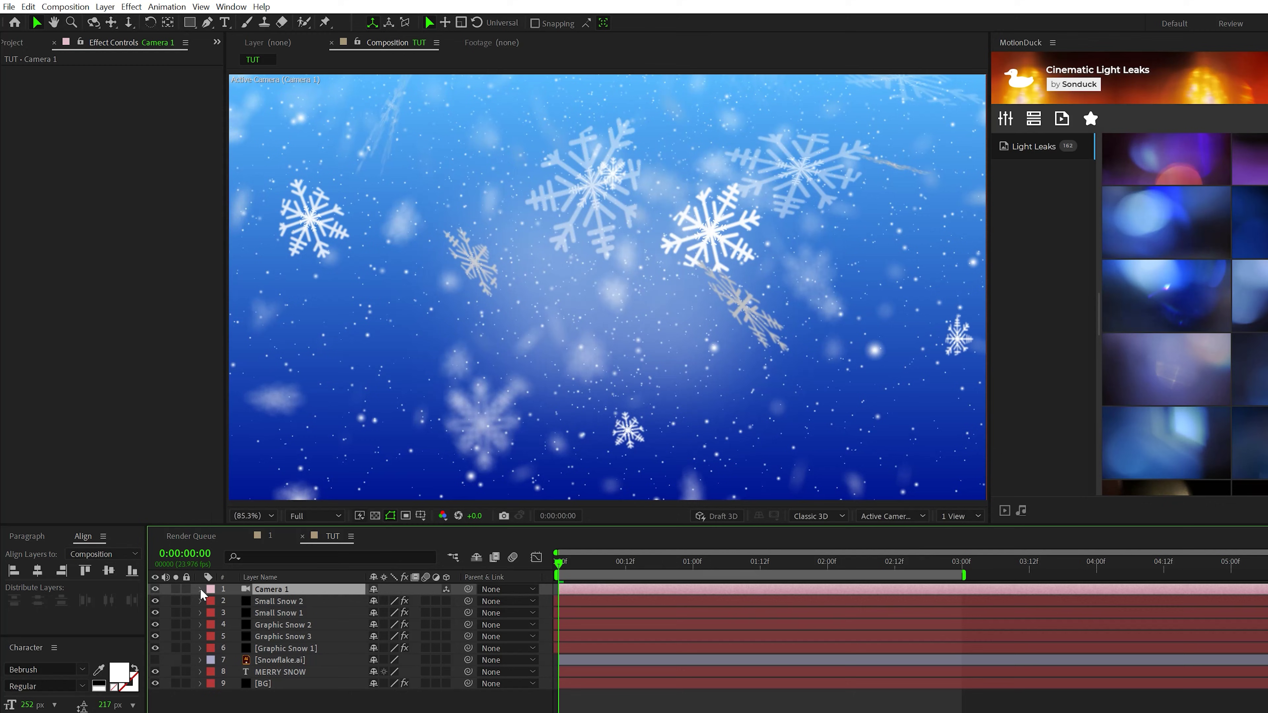
click(200, 589)
click(214, 602)
click(236, 613)
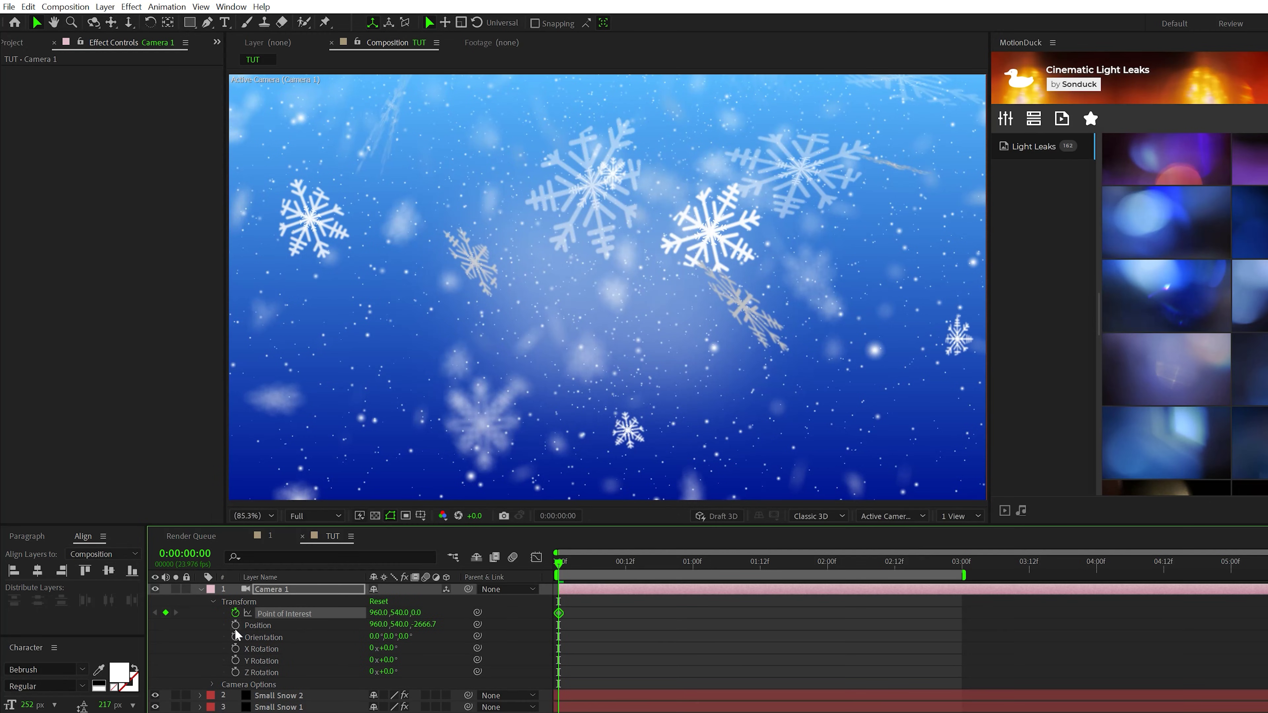
click(235, 626)
click(562, 621)
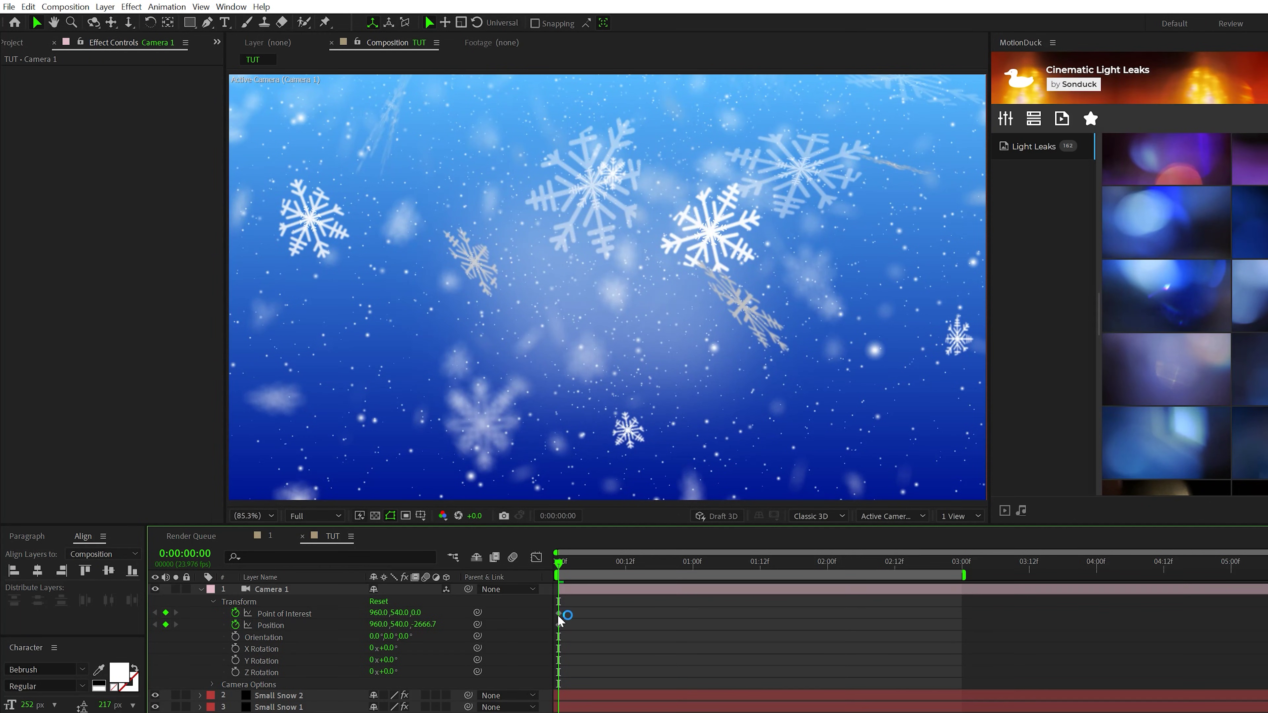
drag(575, 603, 552, 642)
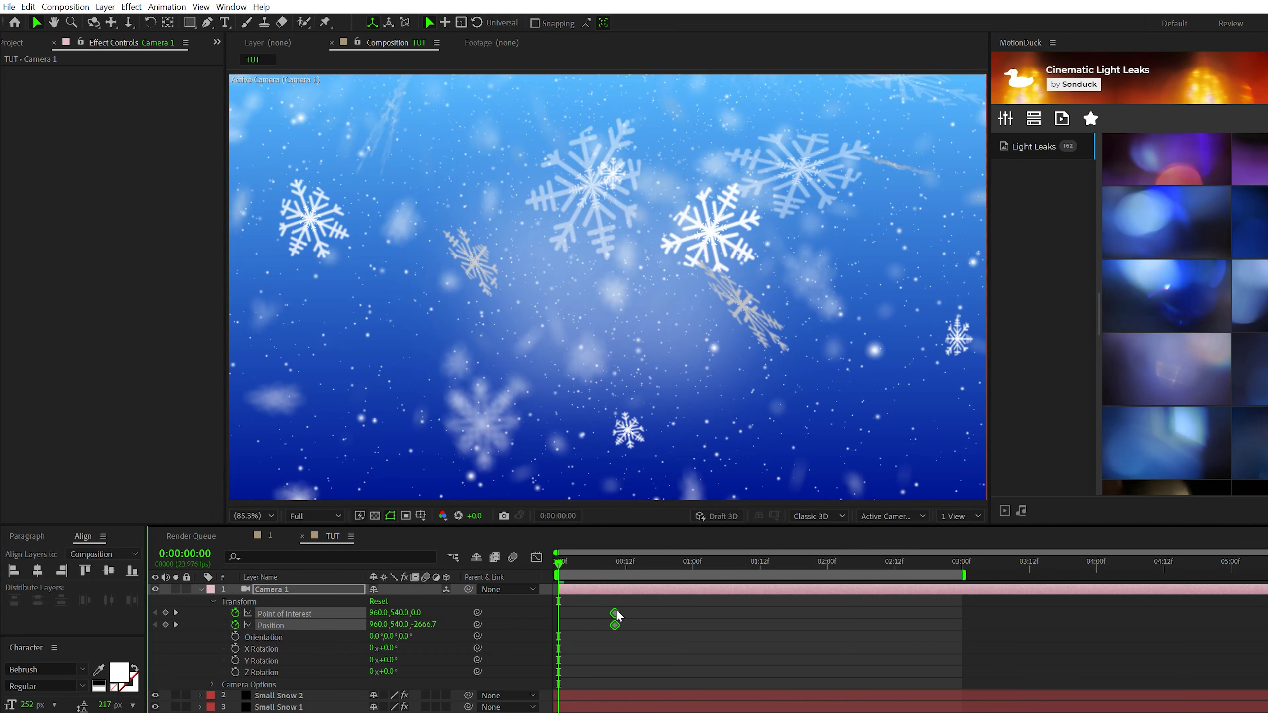
drag(618, 616, 620, 616)
Dolly the camera back from the scene at frame 0 with Dolly Towards Cursor
click(129, 25)
drag(128, 27, 156, 26)
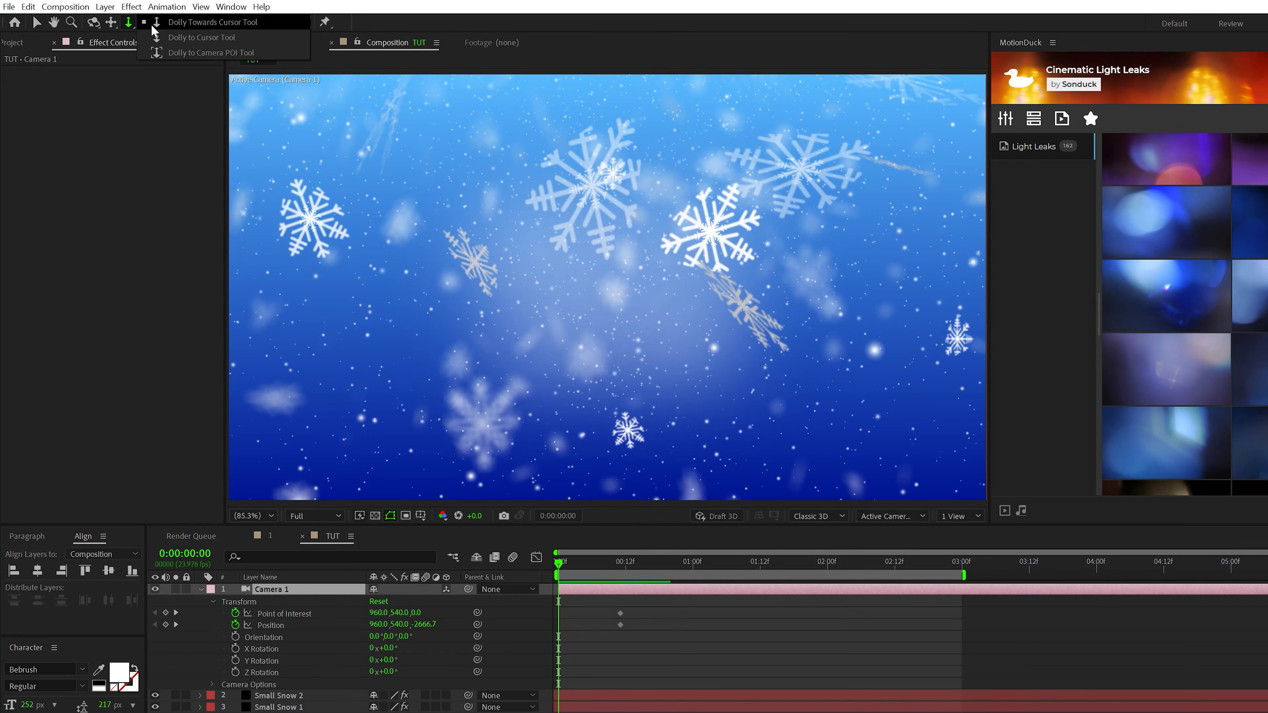
click(172, 28)
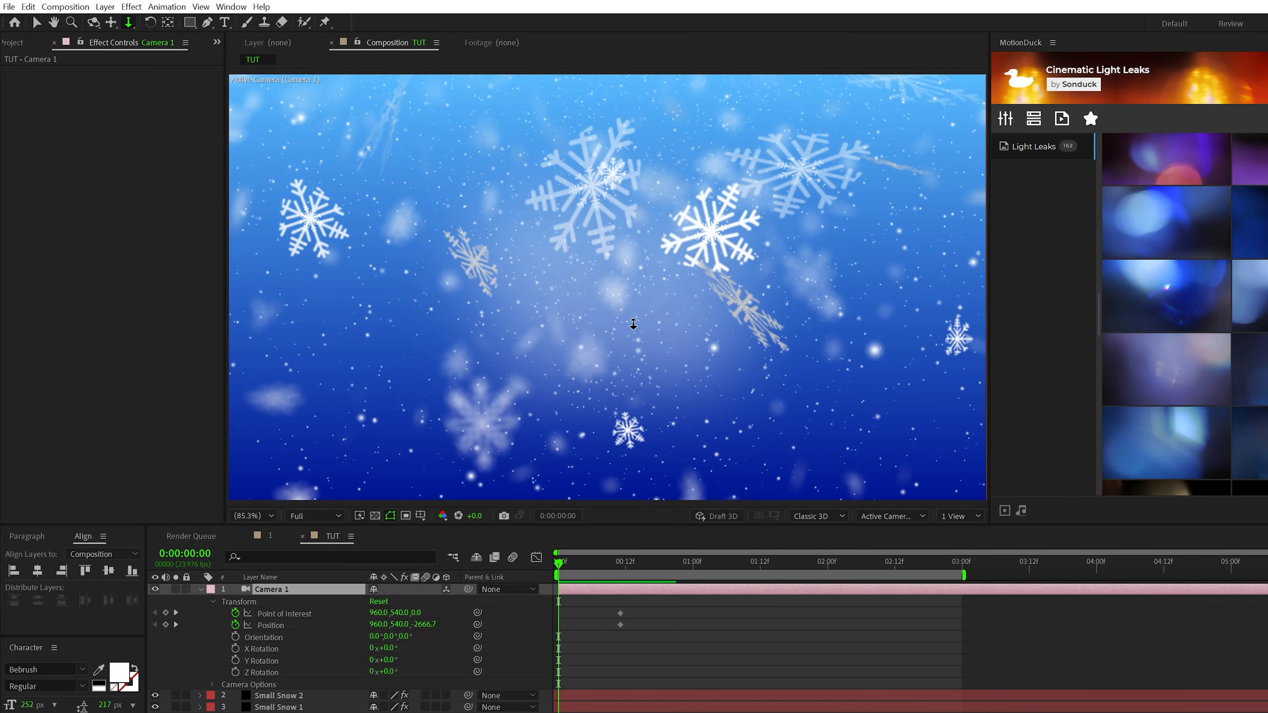
drag(634, 334, 633, 492)
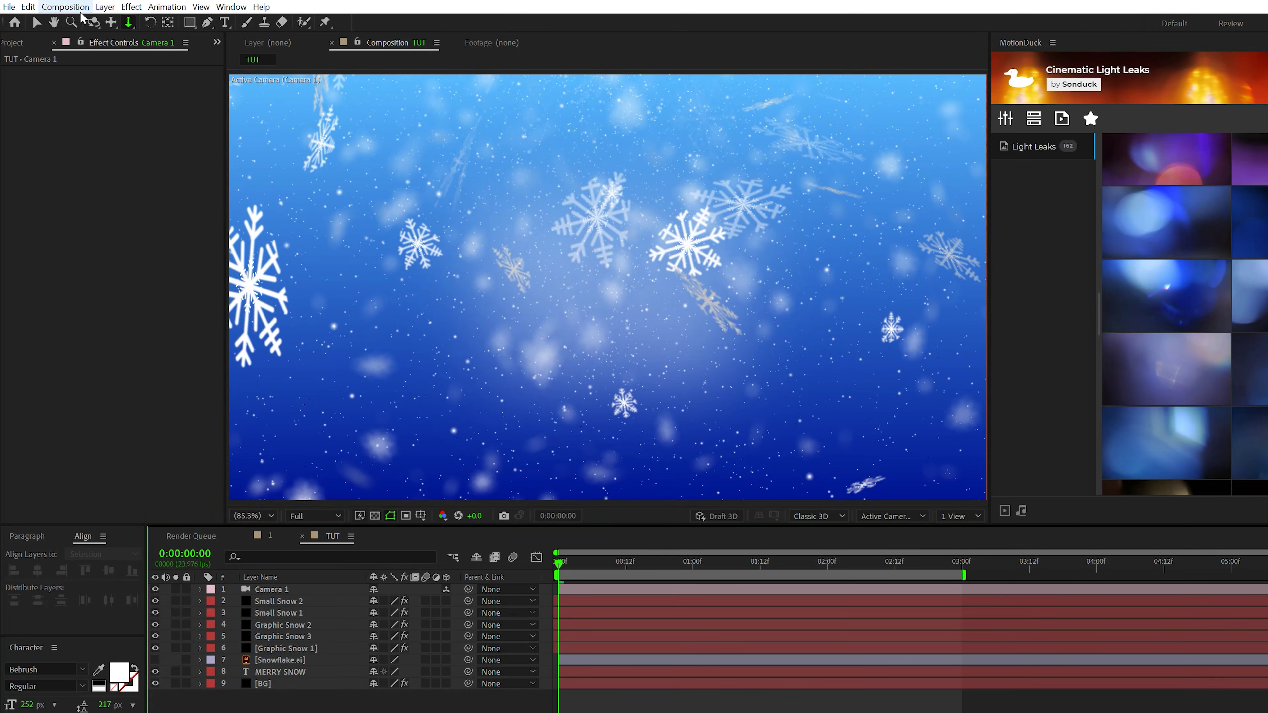
Add Null 7 as Camera 1's parent and keyframe its Rotation to start at -25°
click(92, 11)
mouse_move(99, 13)
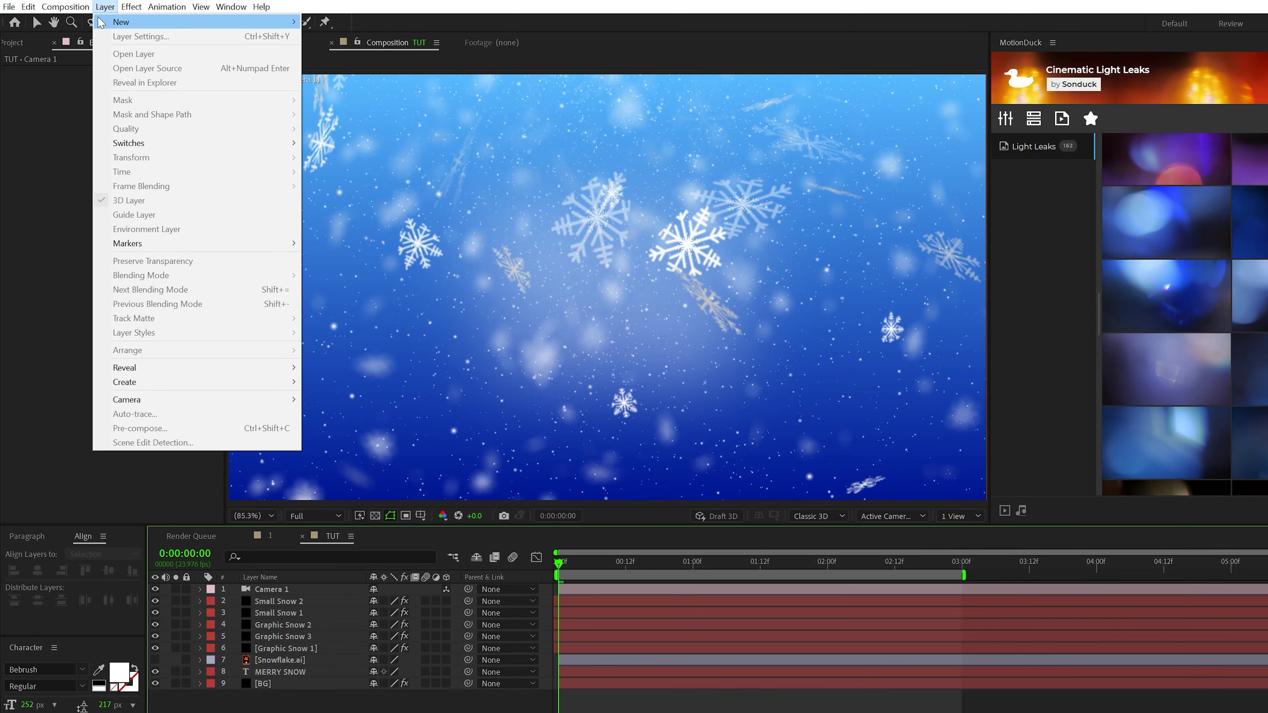
click(385, 79)
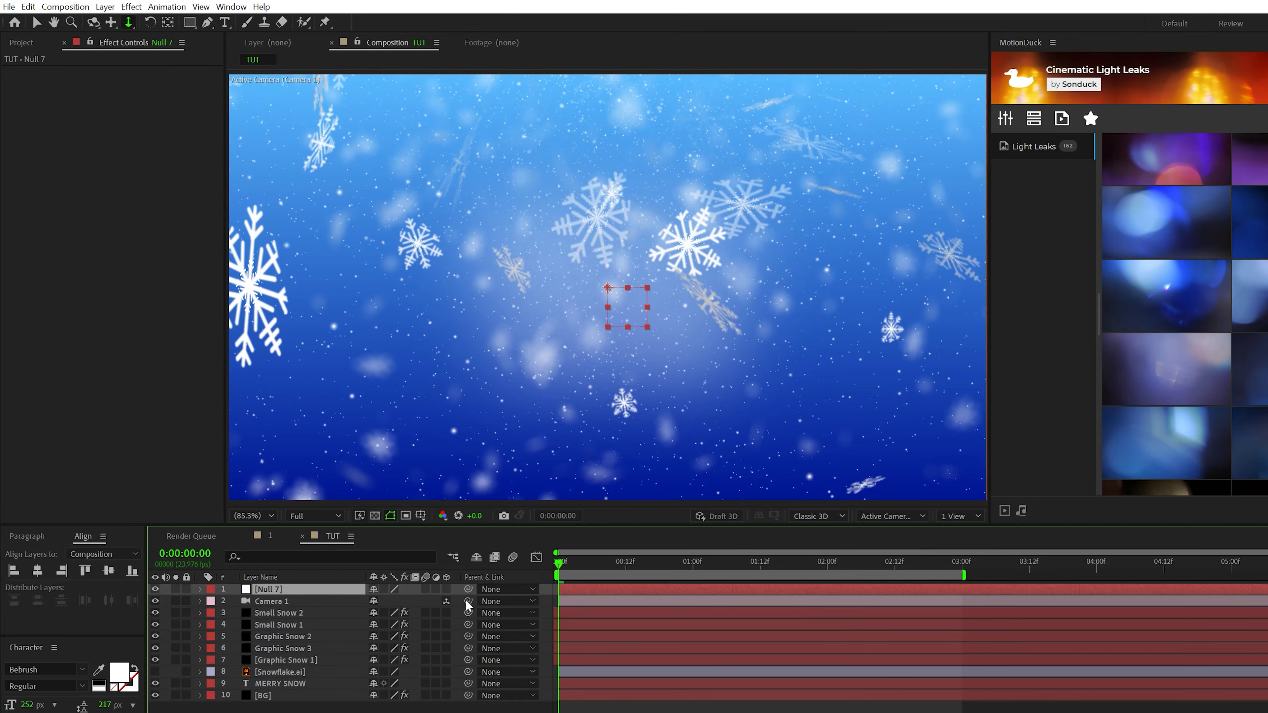
drag(467, 590, 260, 599)
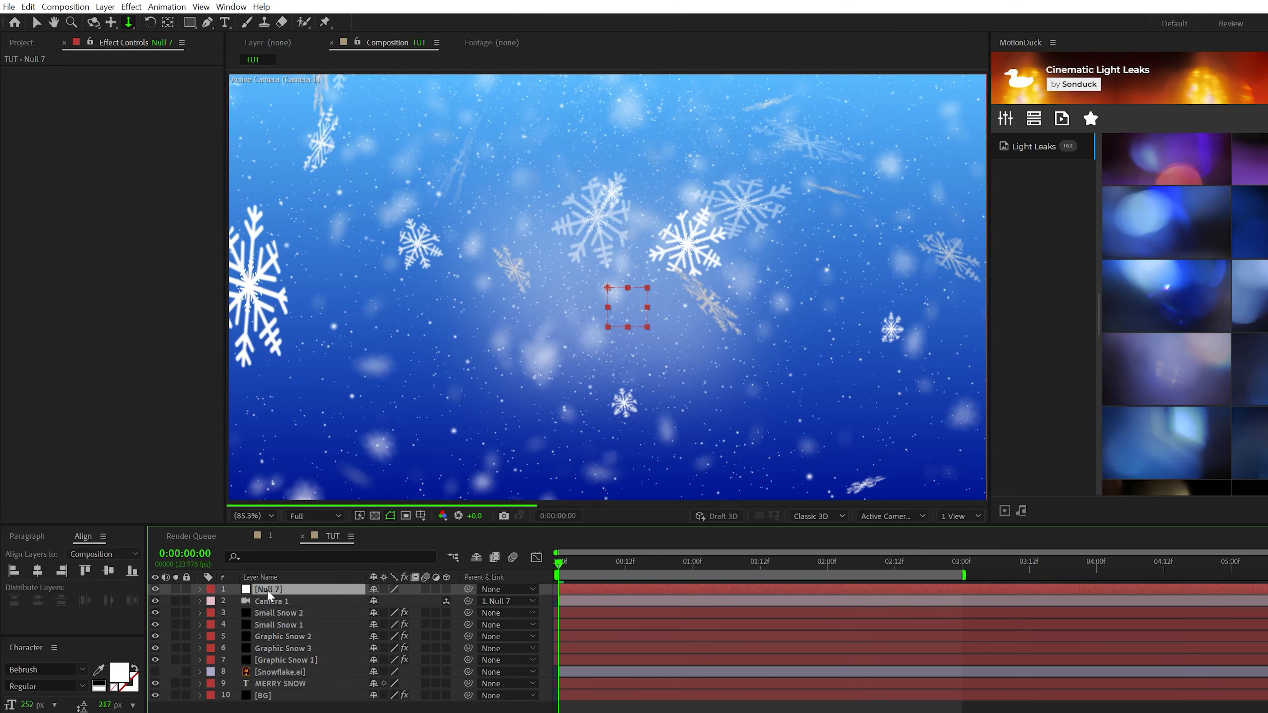
key(r)
click(235, 601)
key(u)
drag(559, 601, 620, 602)
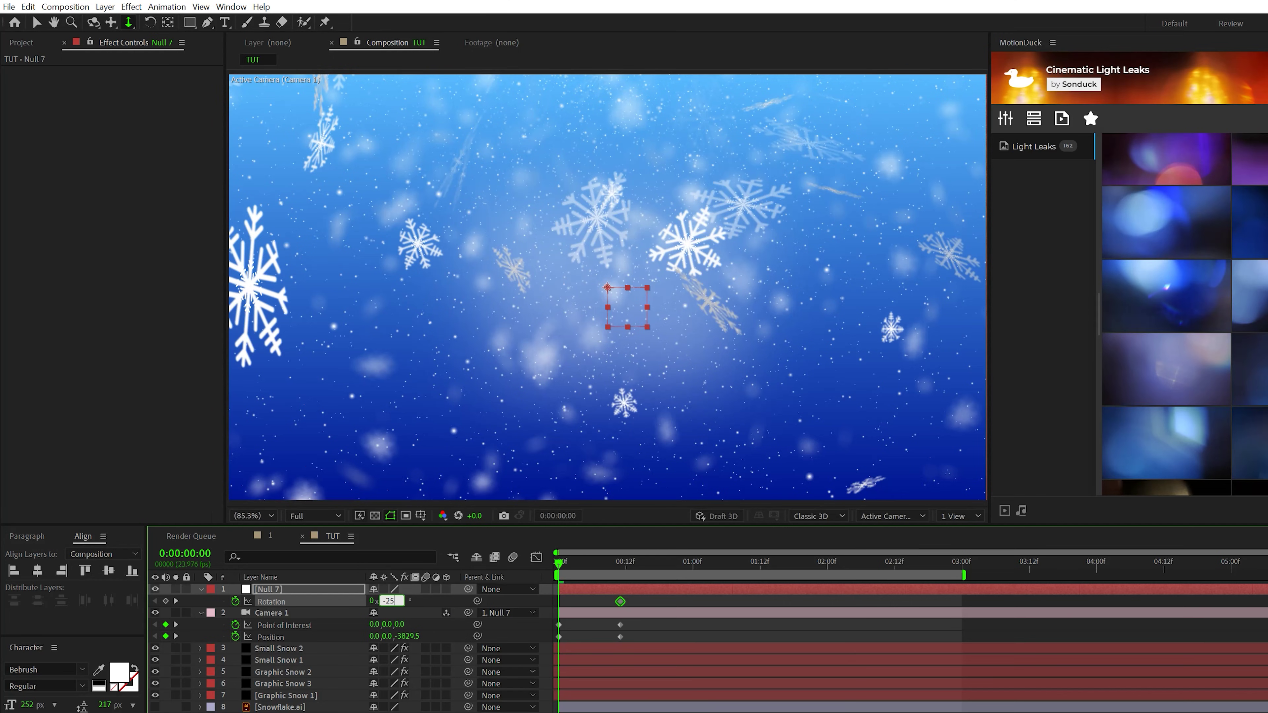
key(Return)
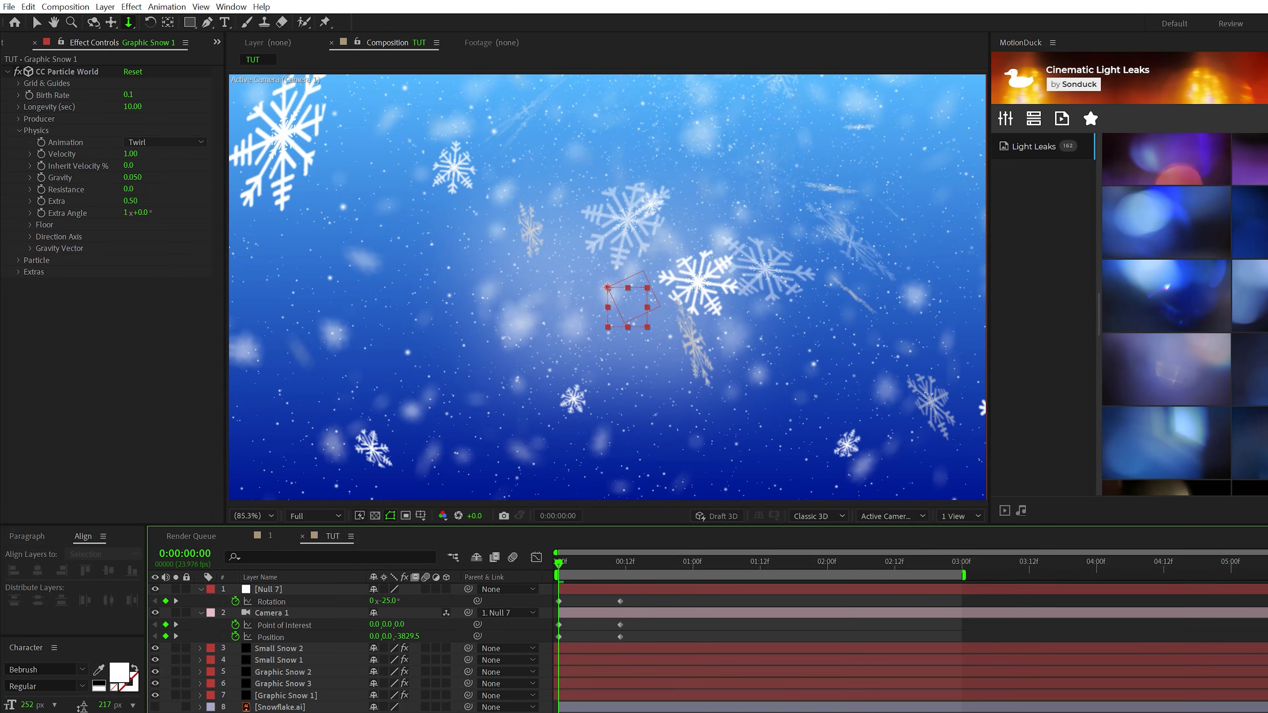
Add Null 8 as Null 7's parent and drive its rotation with wiggle(.5,50)
key(ctrl+alt+shift+y)
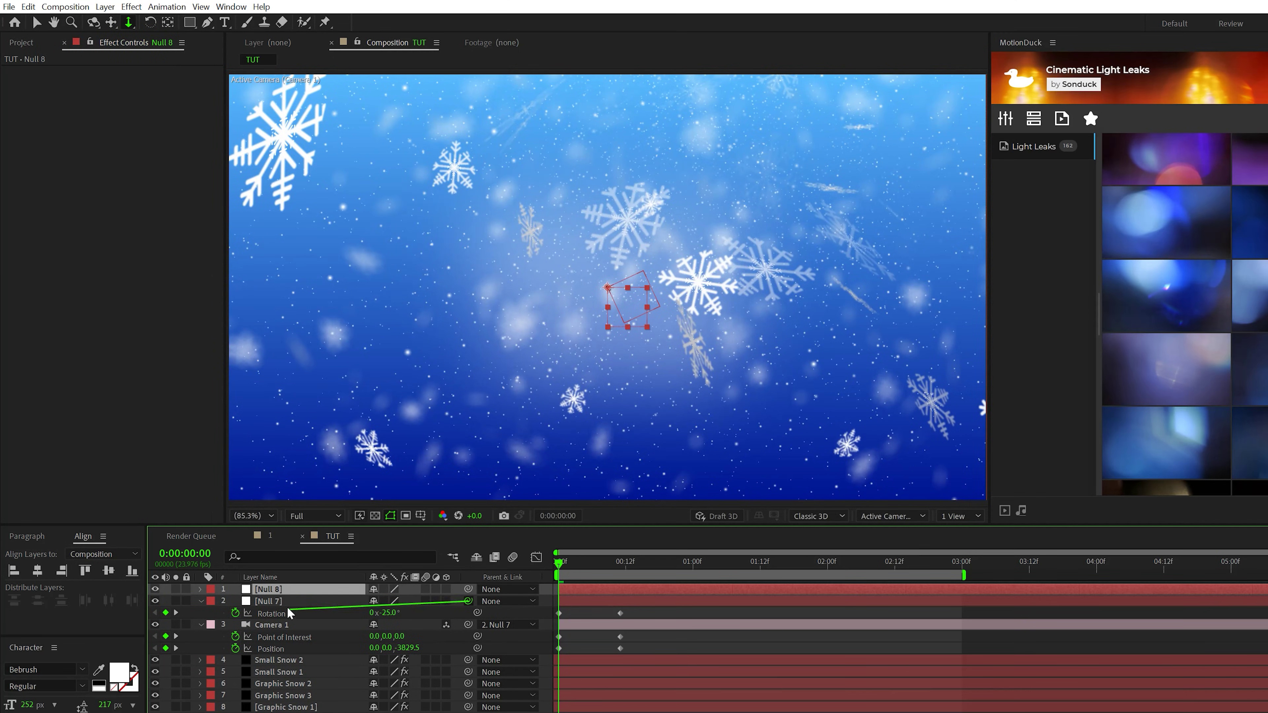
drag(285, 605, 271, 588)
key(r)
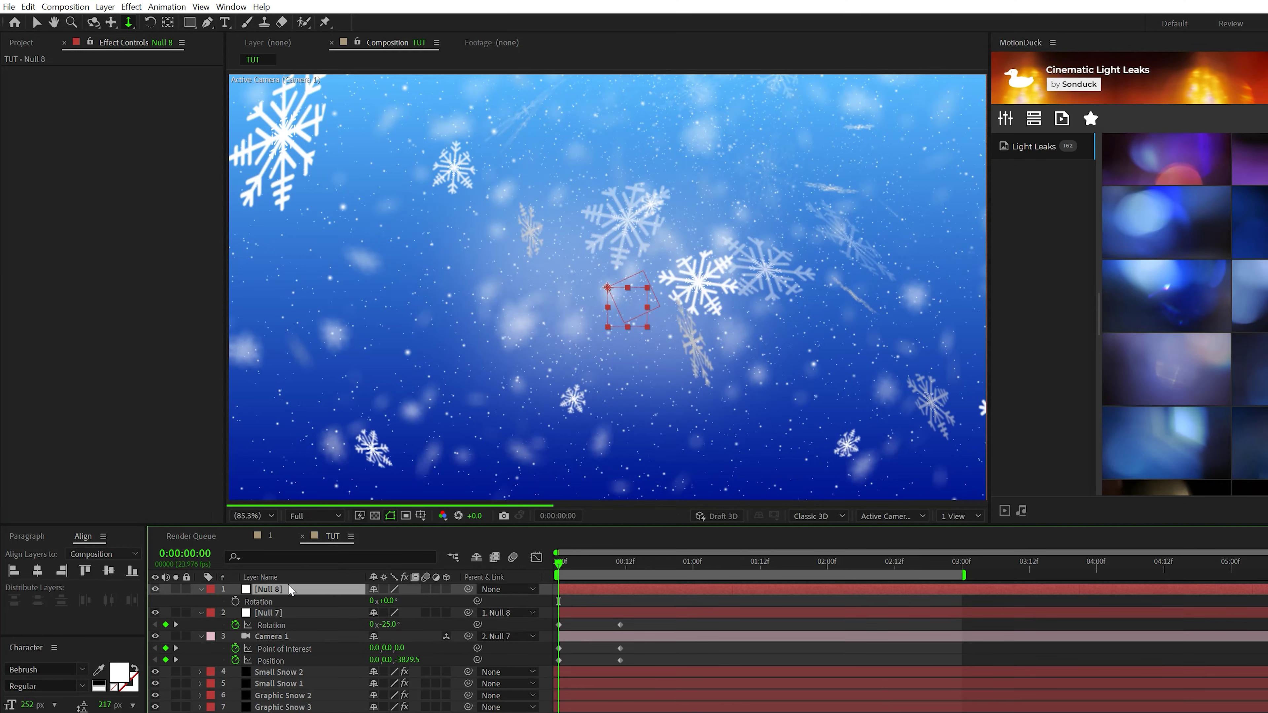
alt+click(238, 602)
text(wiggle()
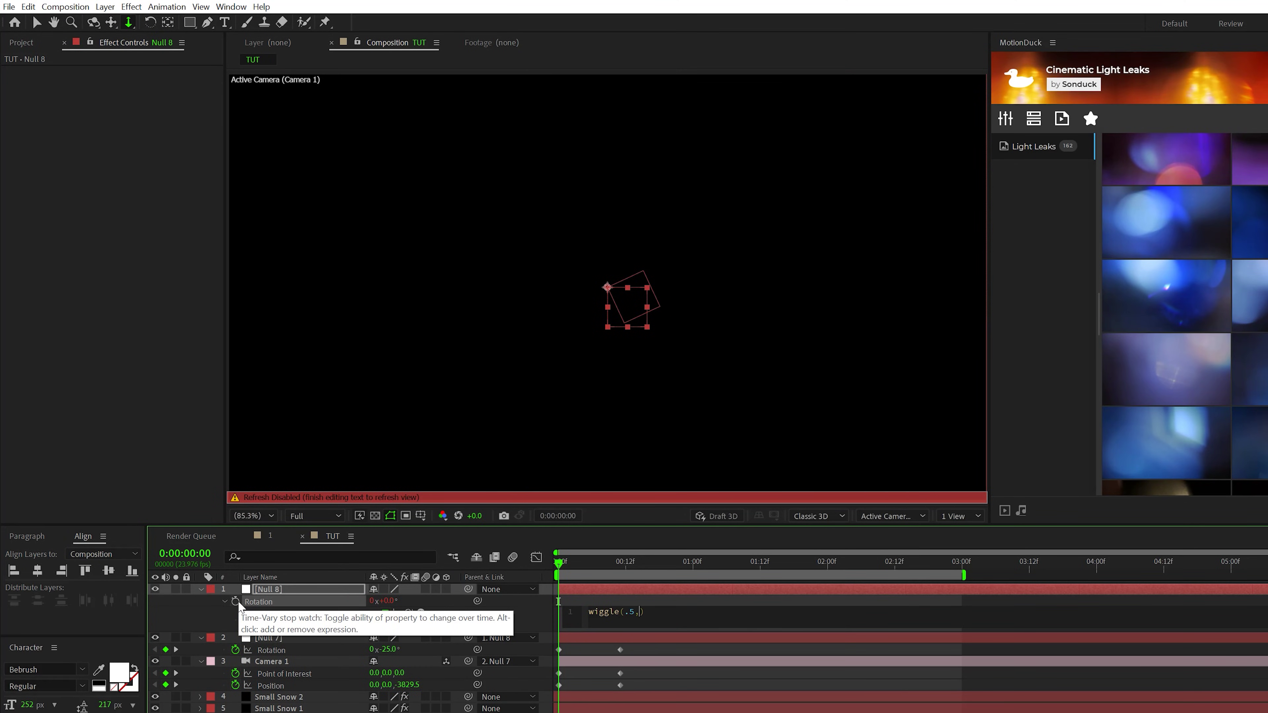
text(.5,50)
click(555, 599)
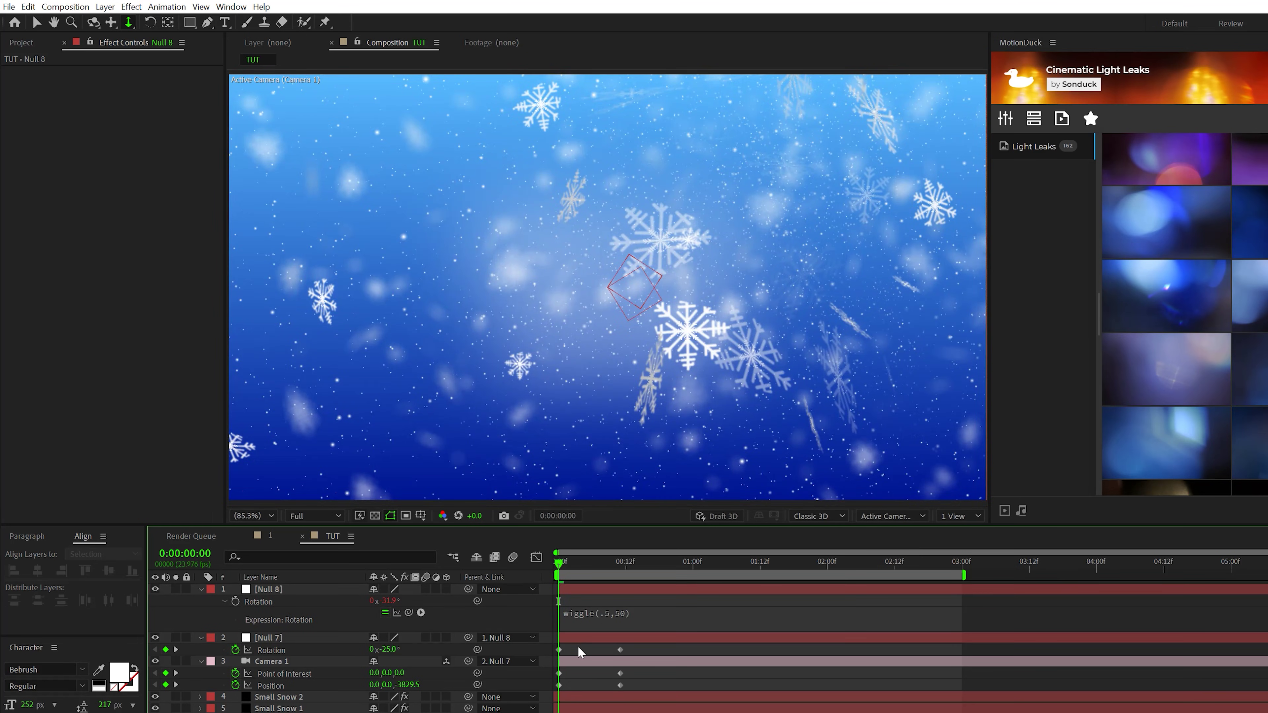
Copy Null 7's rotation keyframes and select the MERRY SNOW title layer
click(272, 649)
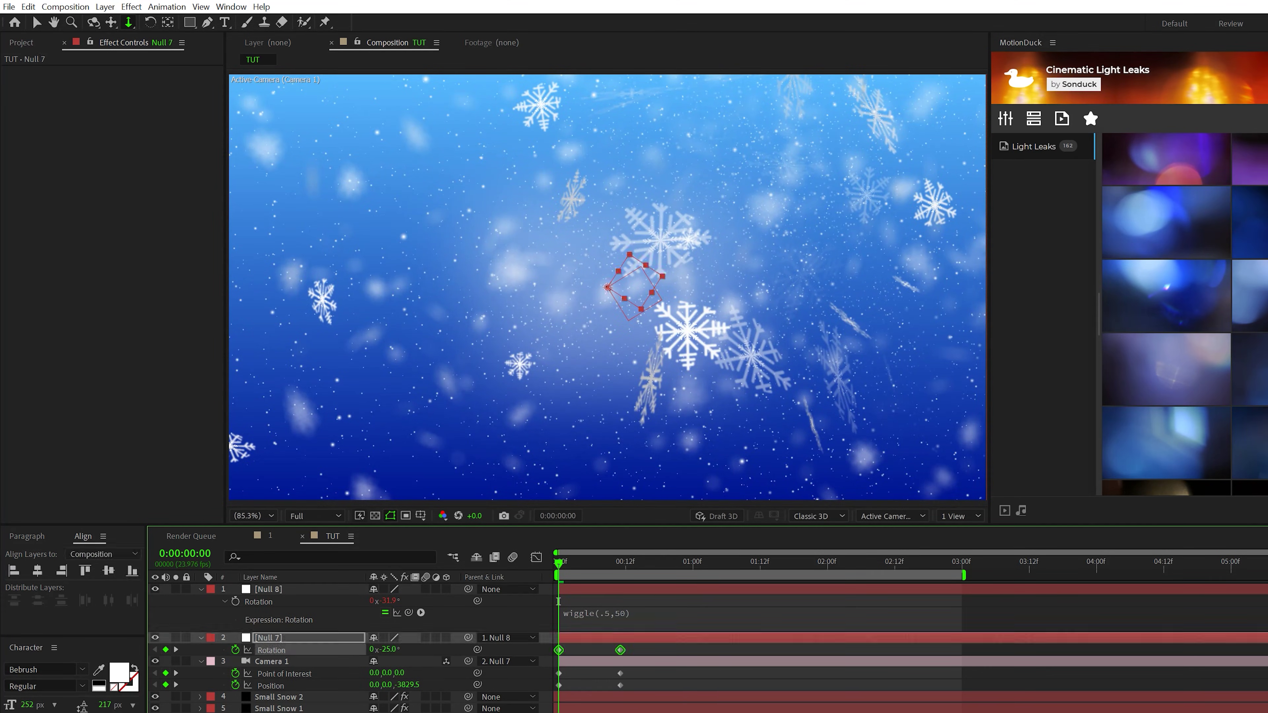
ctrl+click(269, 649)
click(280, 709)
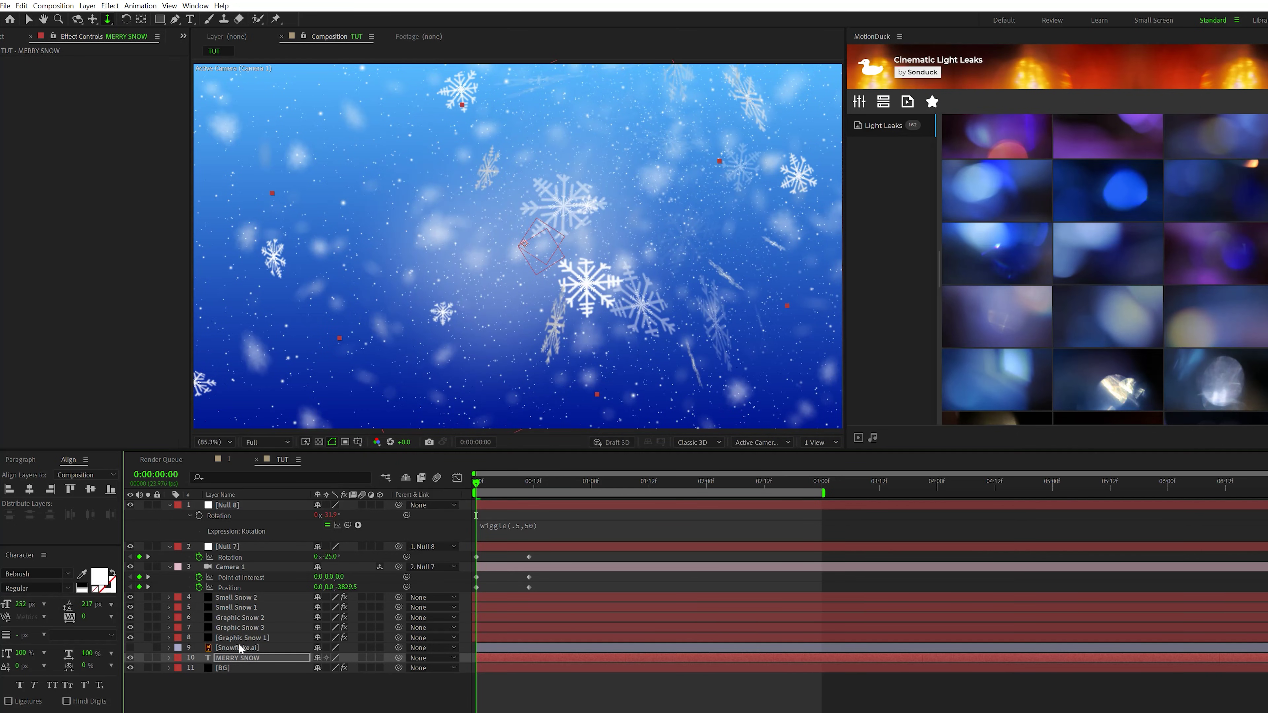
Paste the -25° rotation keyframes onto MERRY SNOW and enable motion blur on the layers
key(ctrl+v)
click(235, 697)
key(u)
click(437, 478)
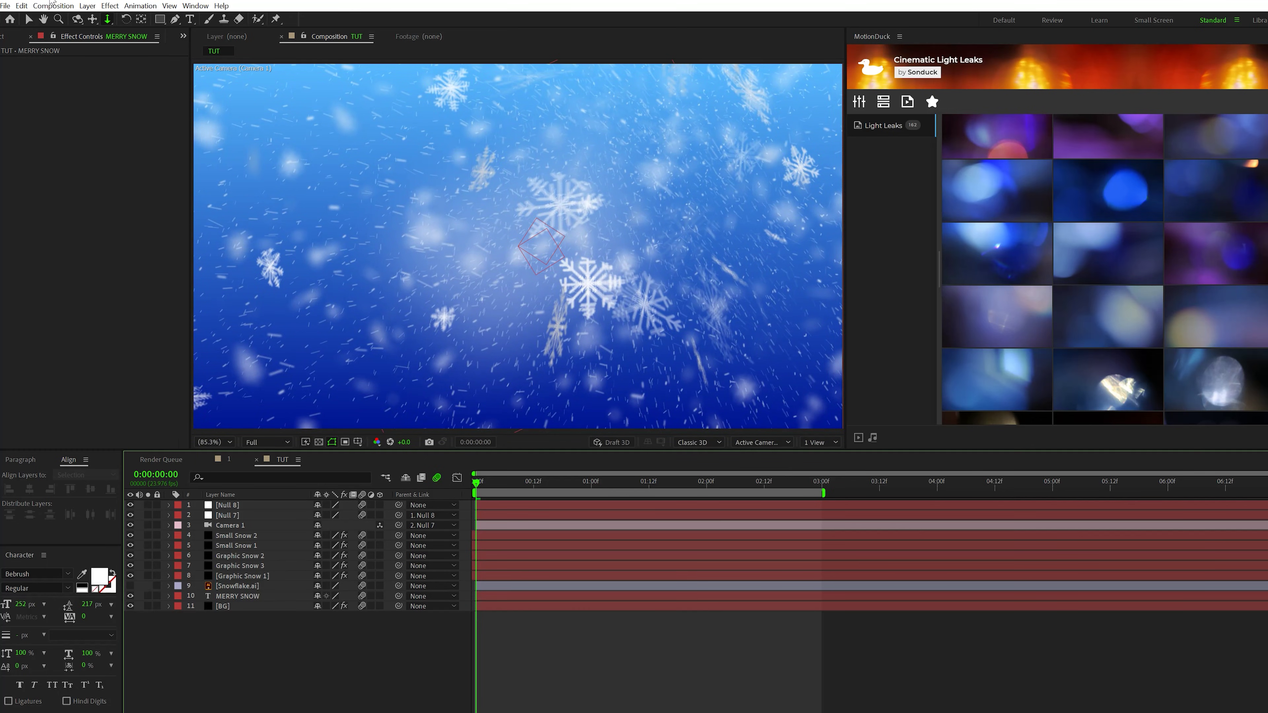
Add an adjustment layer with 12% Noise, colour noise off, and preview the composition
click(87, 6)
mouse_move(125, 18)
click(310, 92)
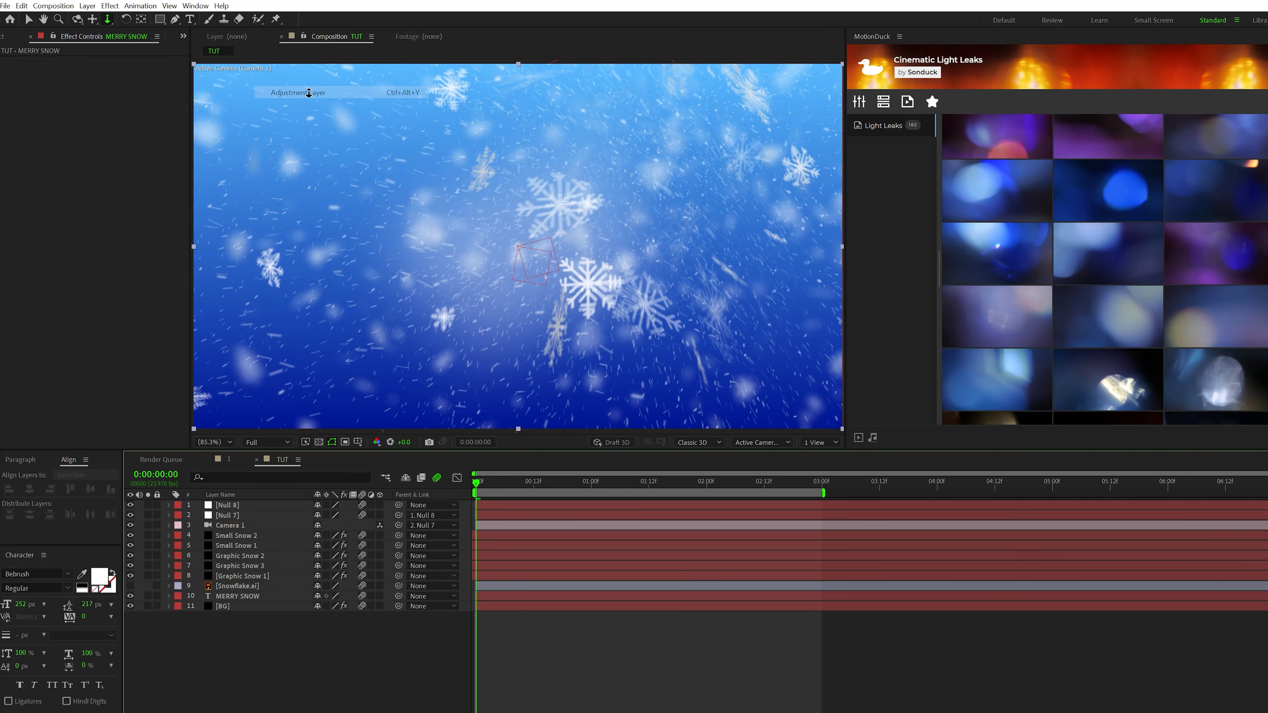
click(110, 6)
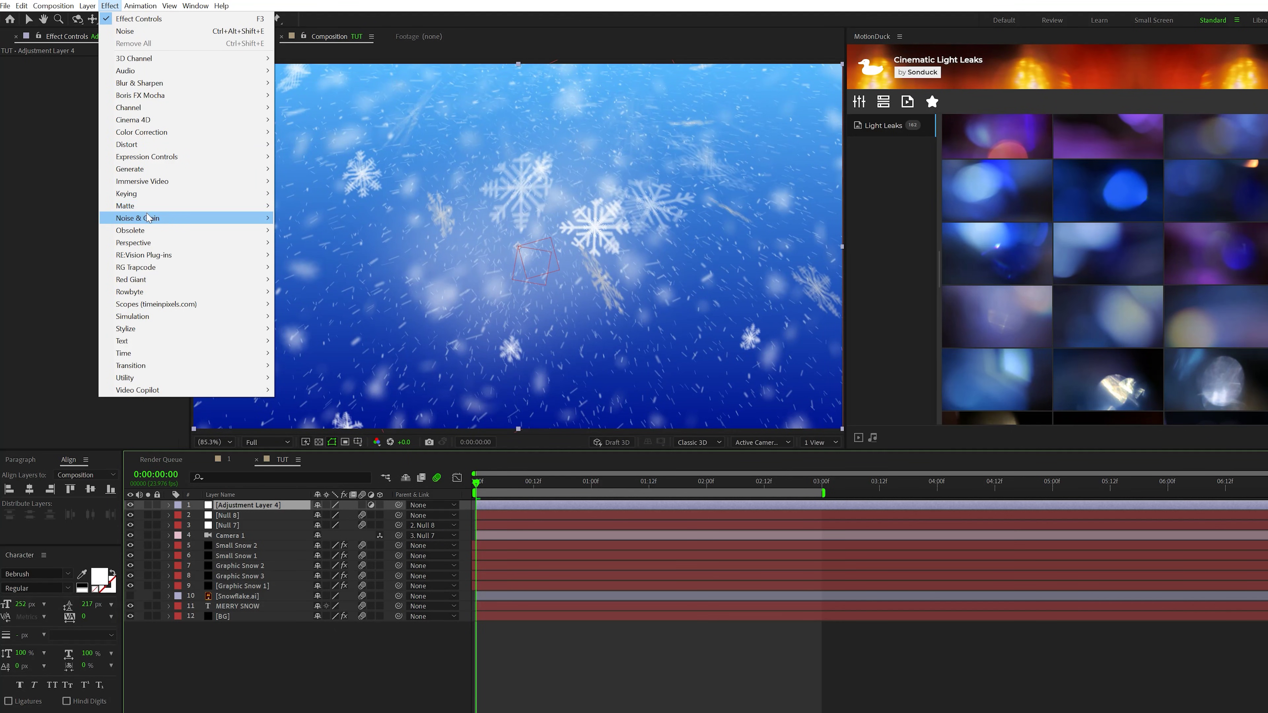
mouse_move(147, 218)
click(320, 290)
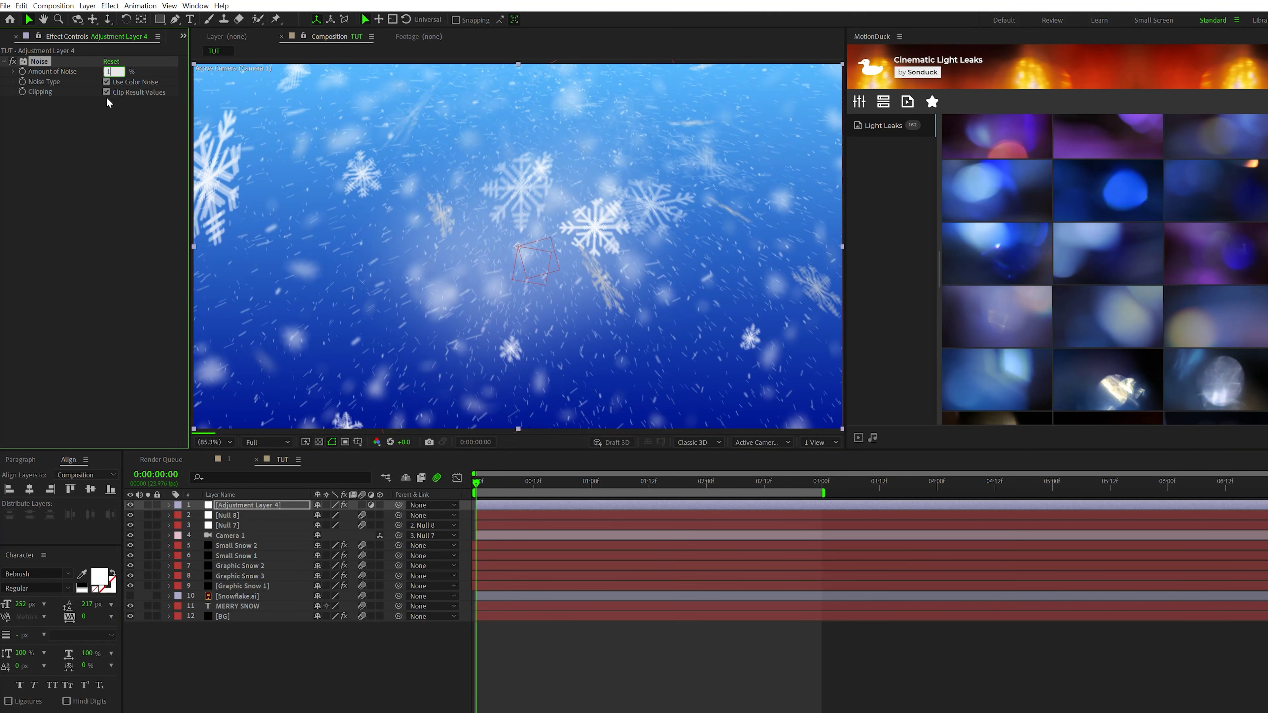
click(106, 82)
click(479, 602)
key(space)
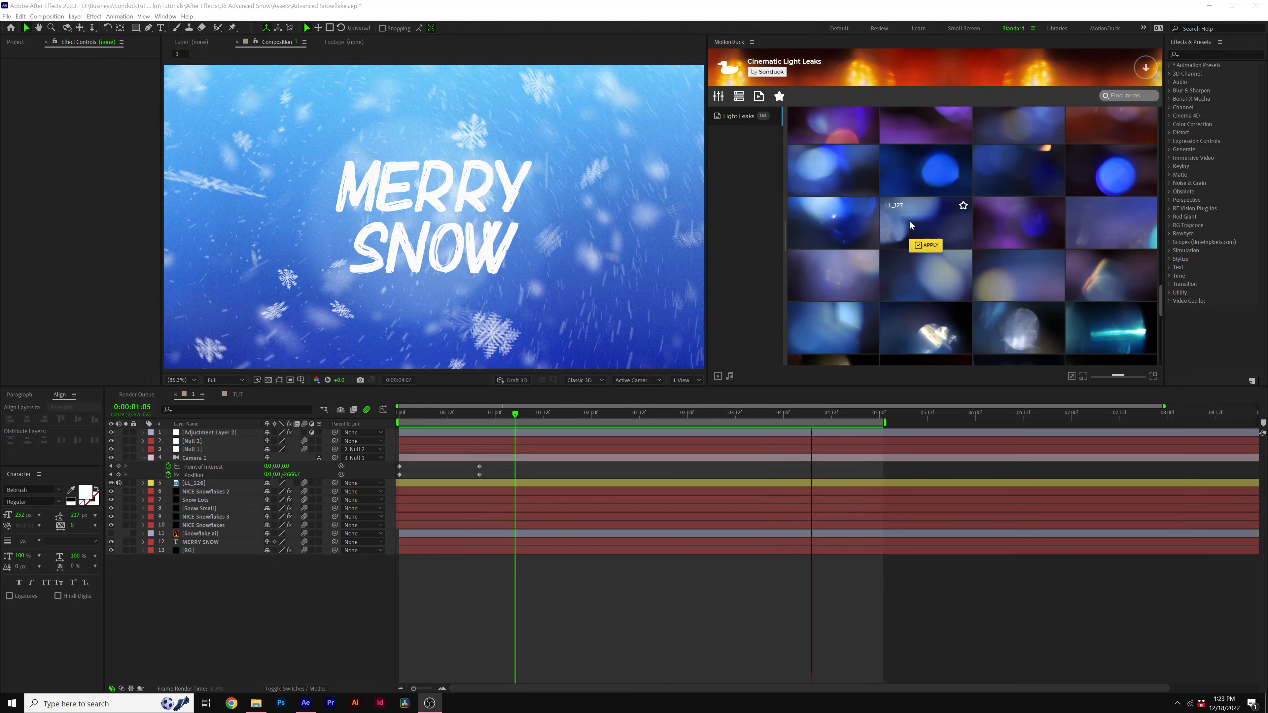
Apply LL_112 from MotionDuck's Cinematic Light Leaks as a Screen-mode layer beside LL_126
scroll(954, 231, down, 3)
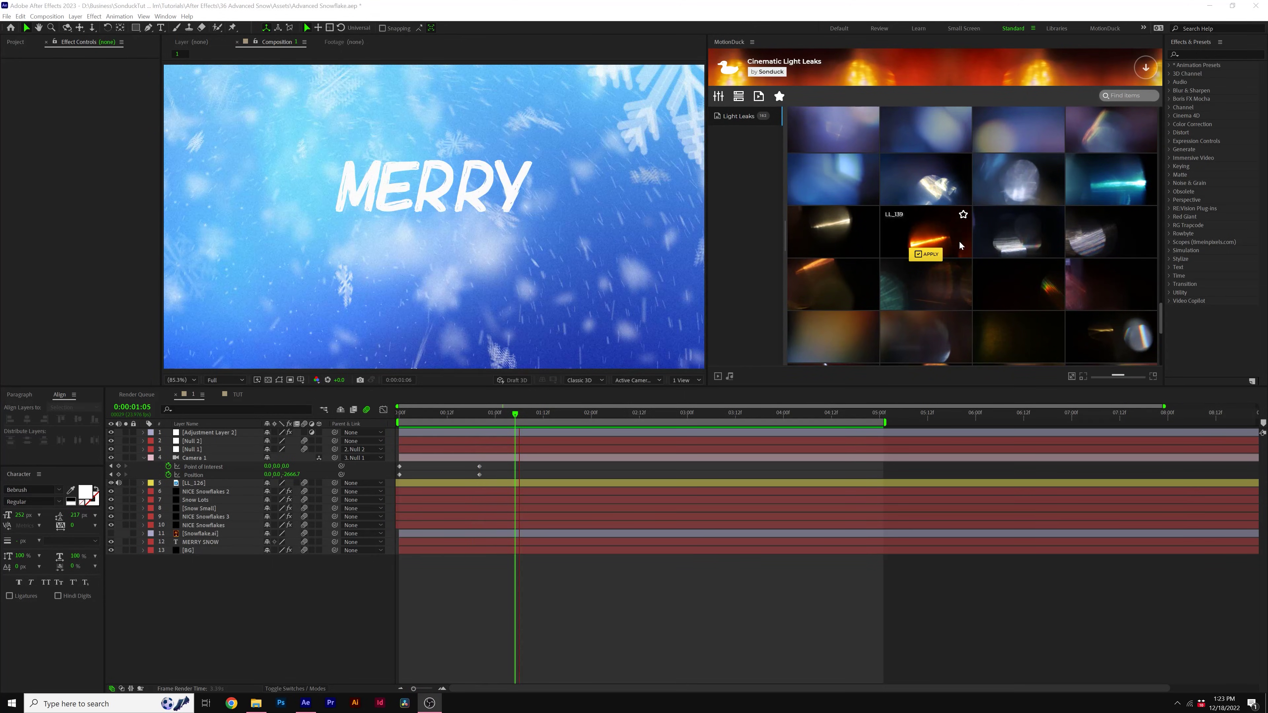
scroll(960, 244, up, 5)
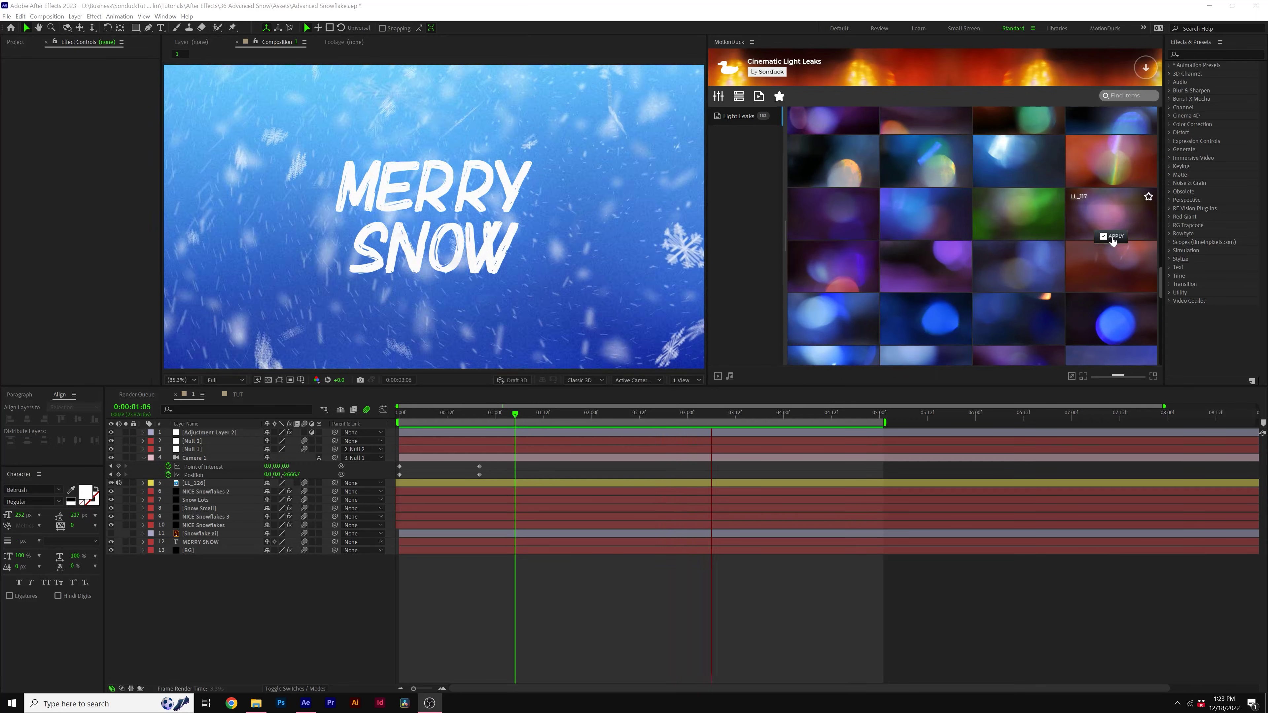
scroll(1110, 241, up, 3)
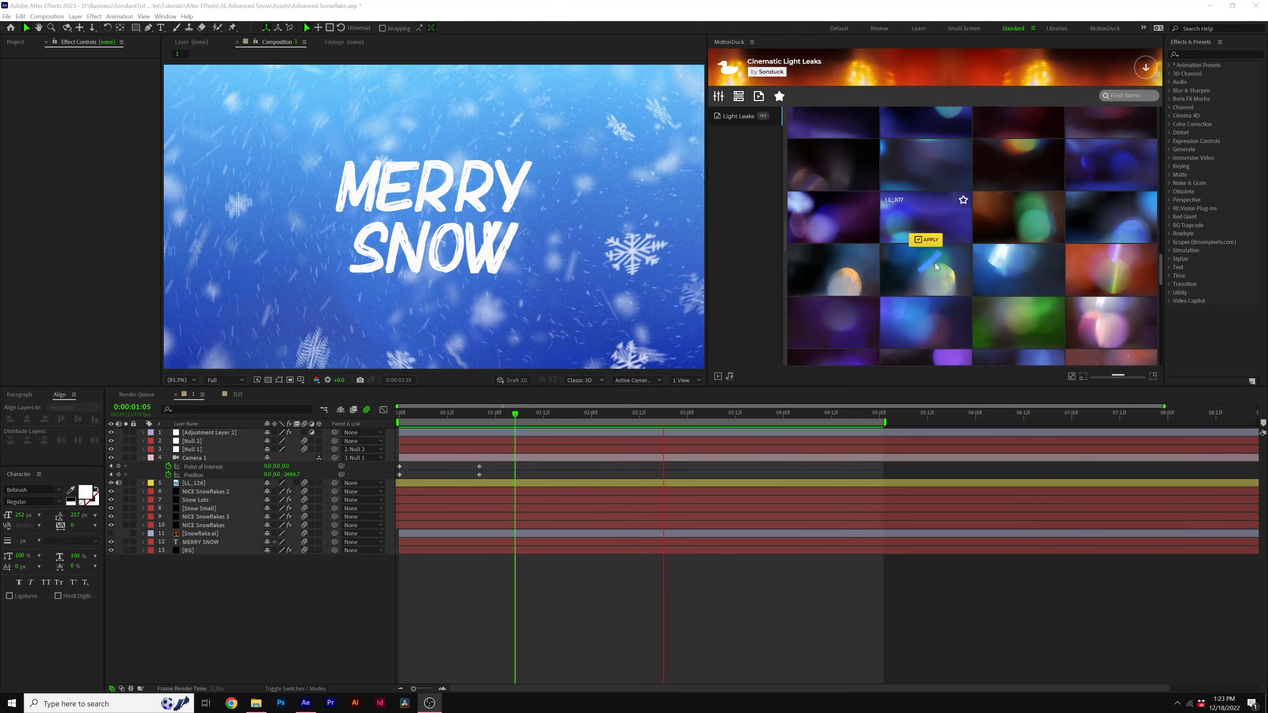
scroll(935, 263, down, 1)
click(931, 237)
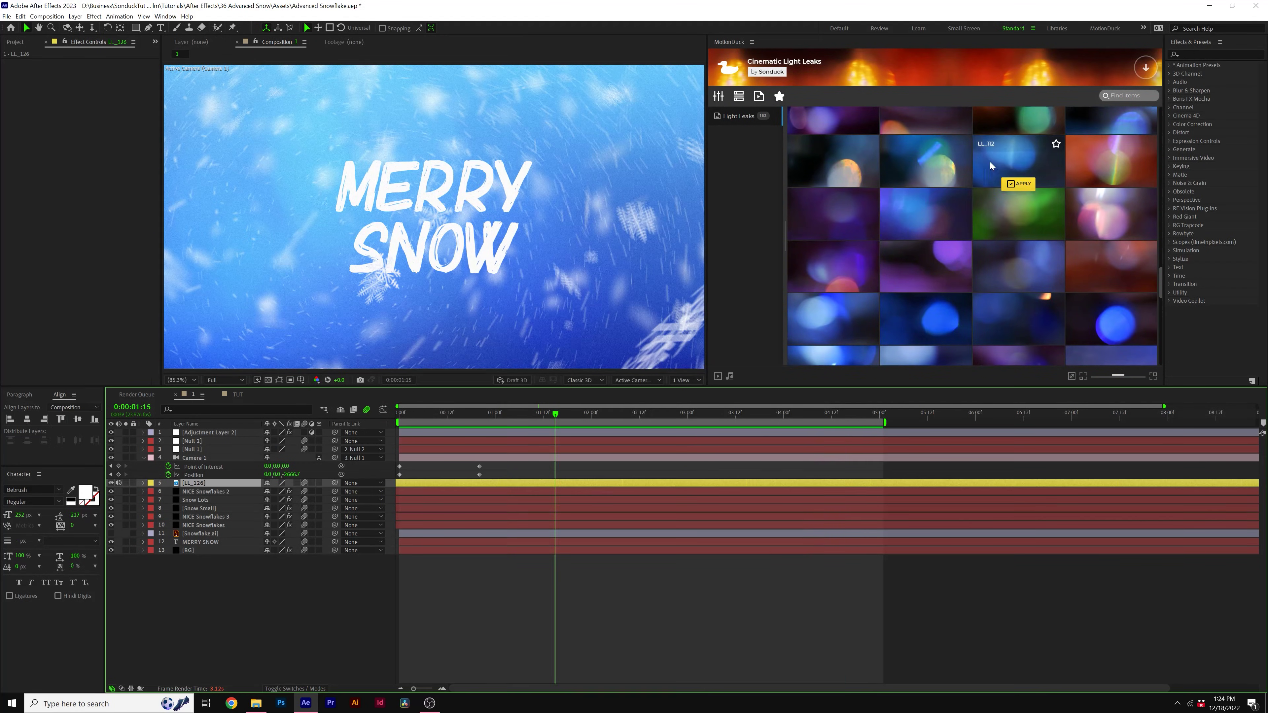
click(1029, 182)
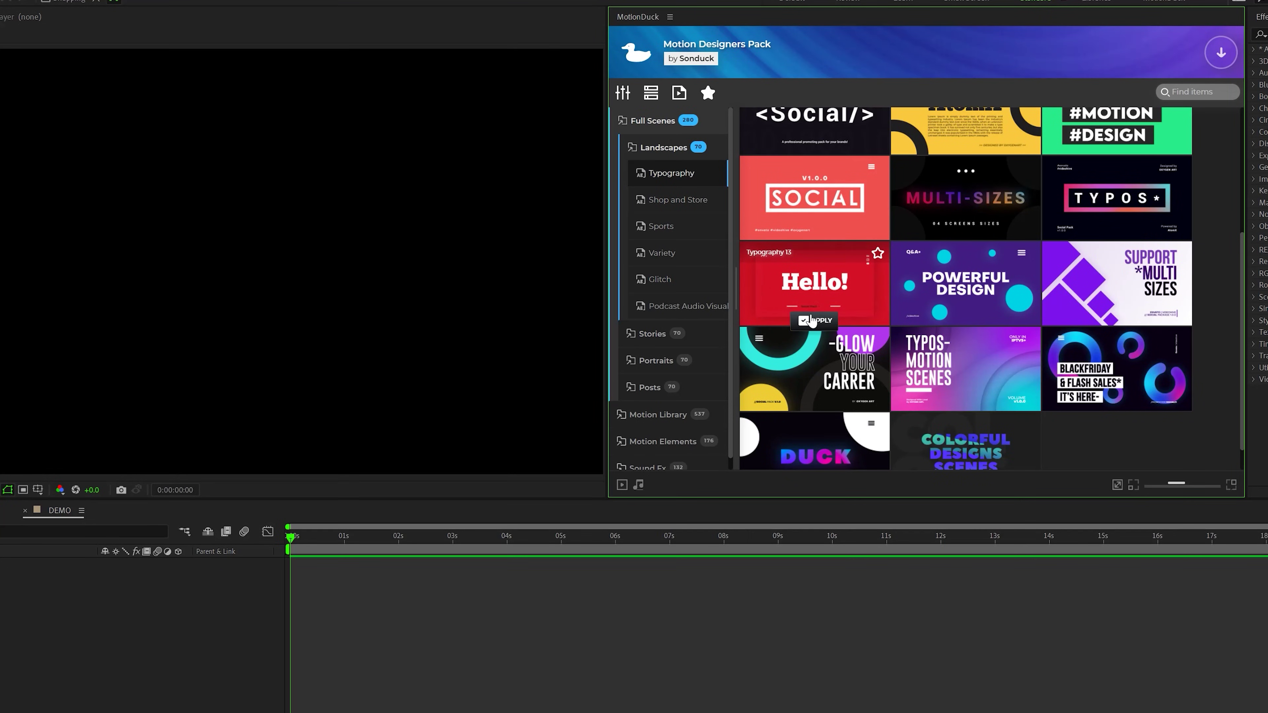
Apply Typography 13, change 'Hello!' to 'Learn', and recolour the red background to #102dd3
click(812, 320)
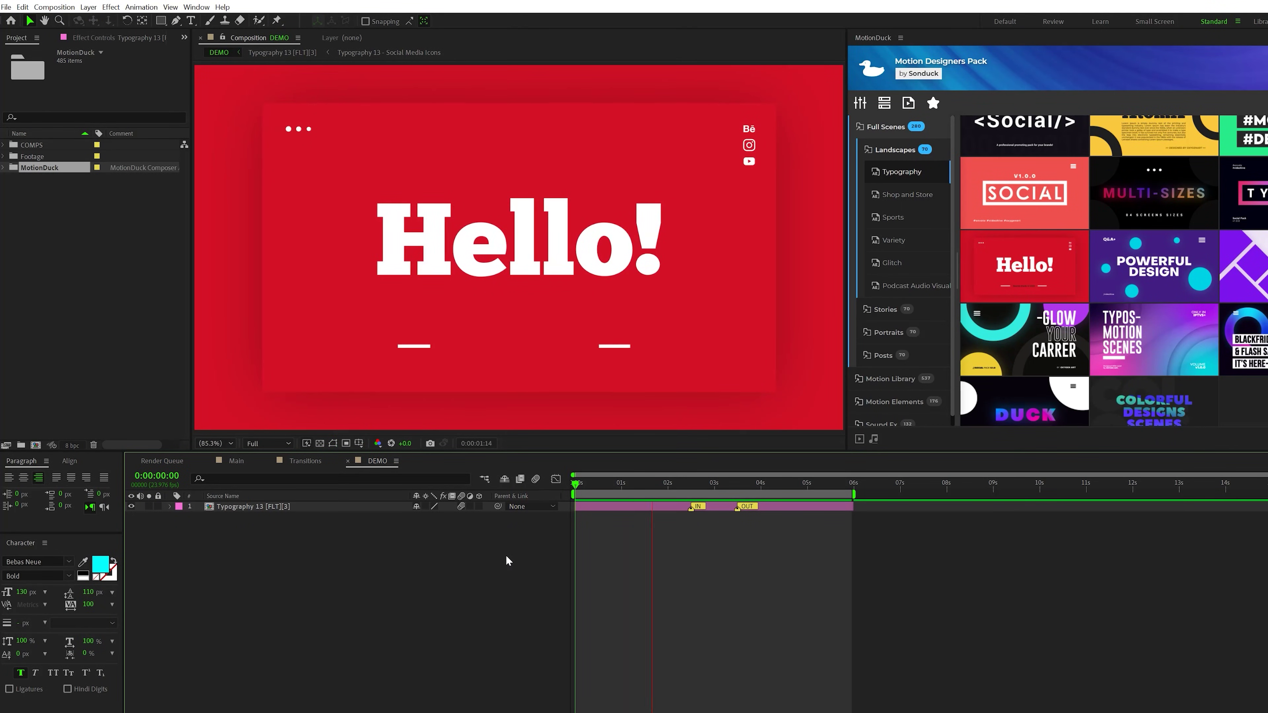
text(rn)
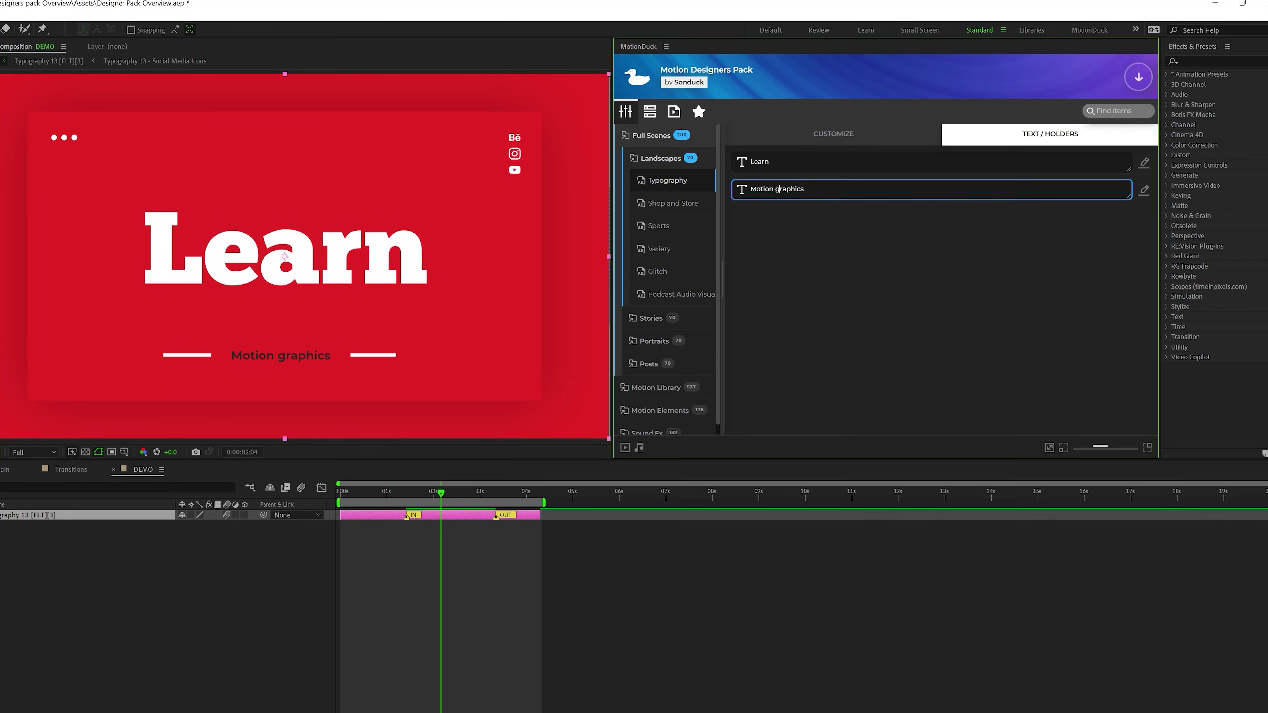
click(848, 133)
click(1105, 178)
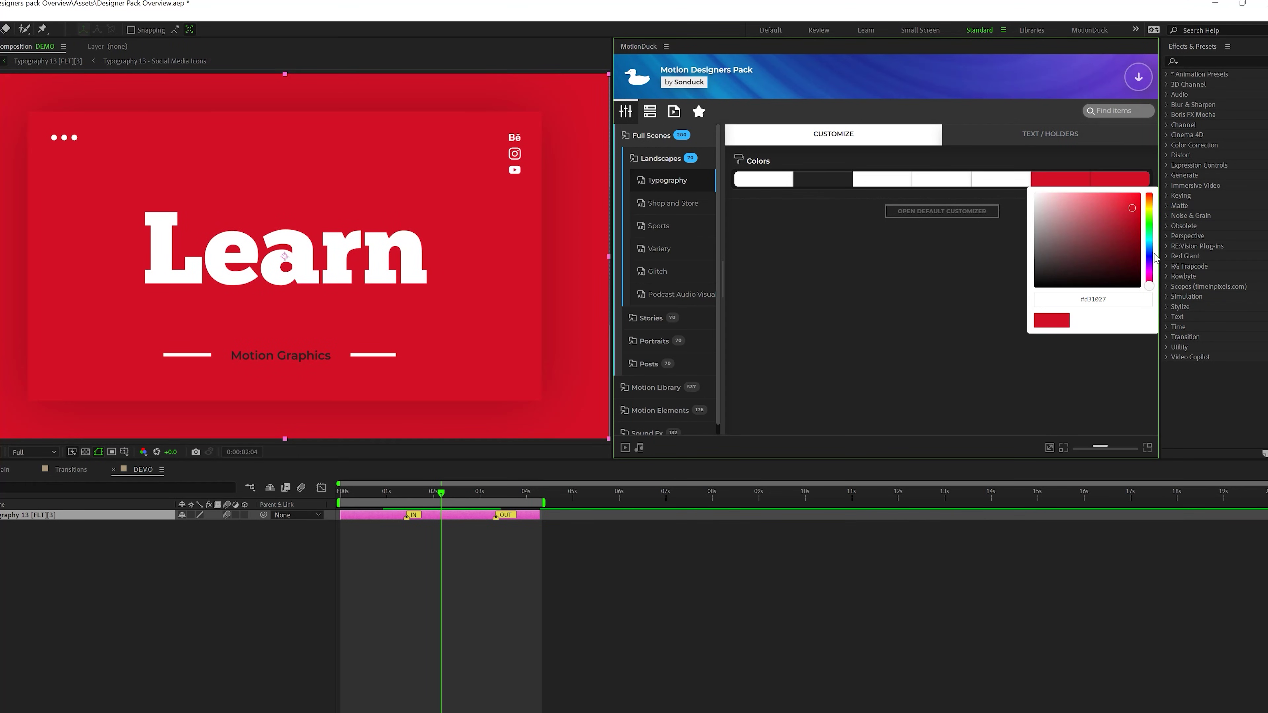
click(1149, 254)
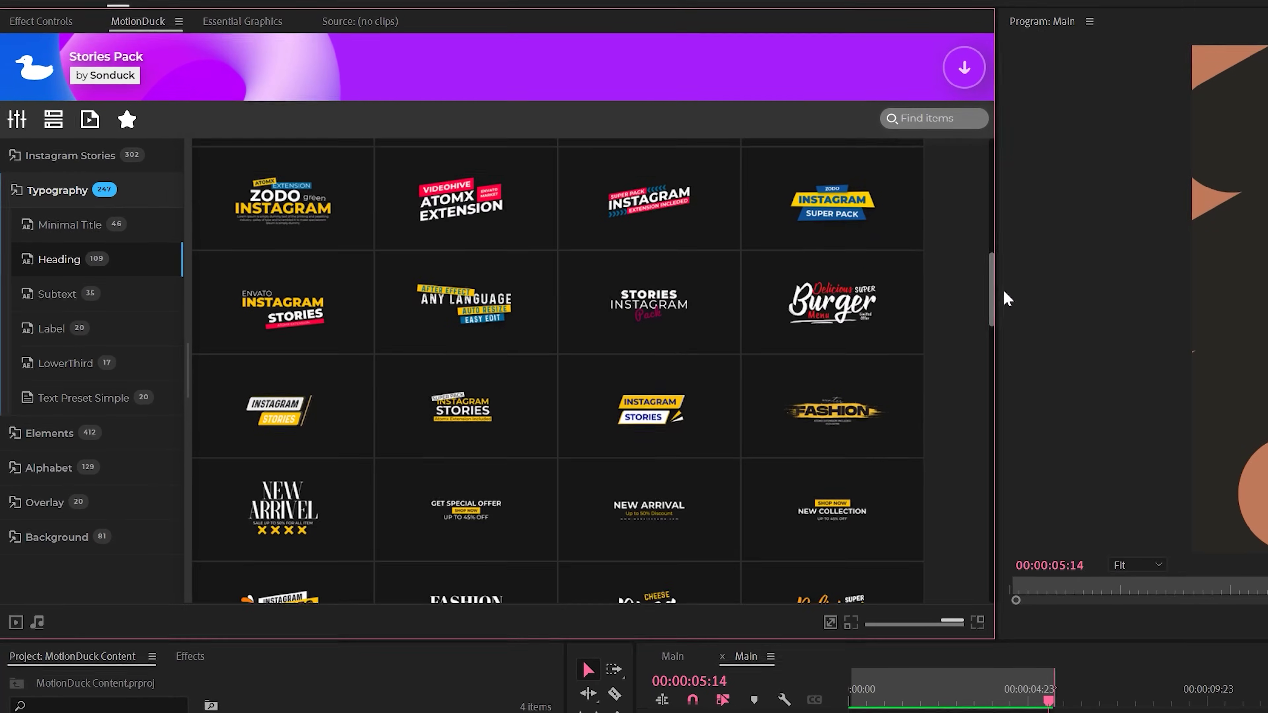
drag(1004, 290, 1112, 382)
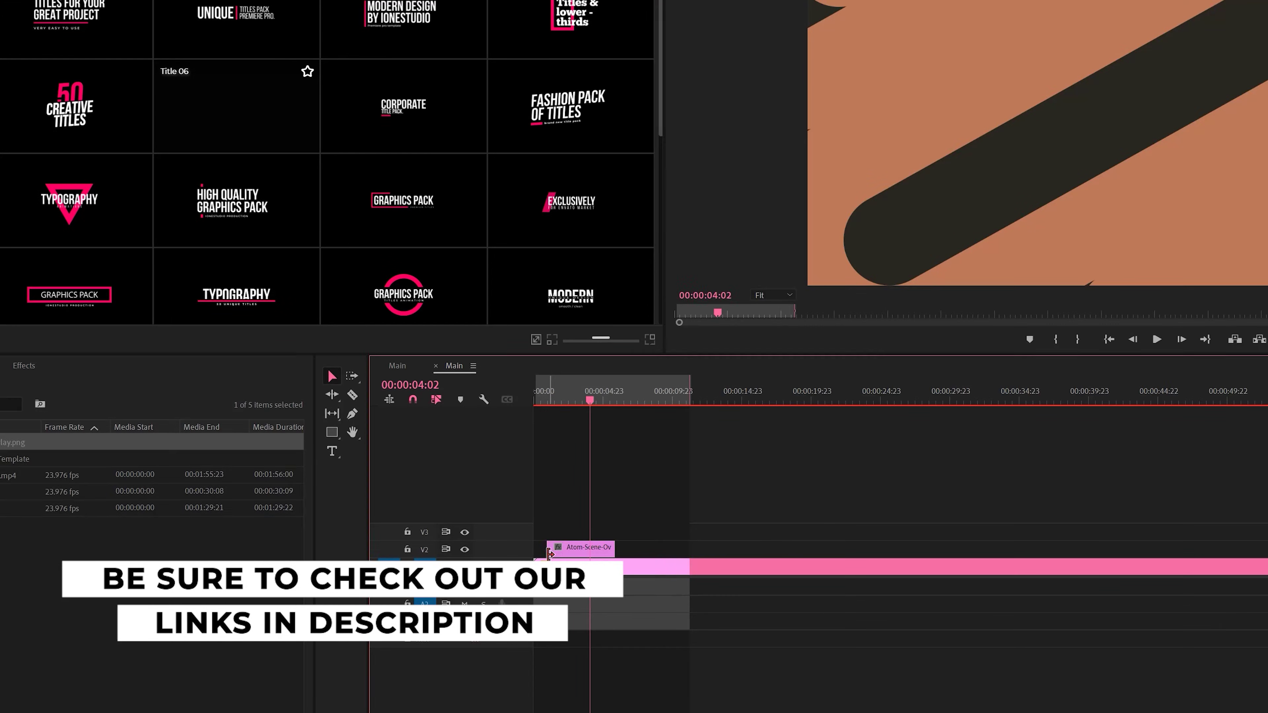